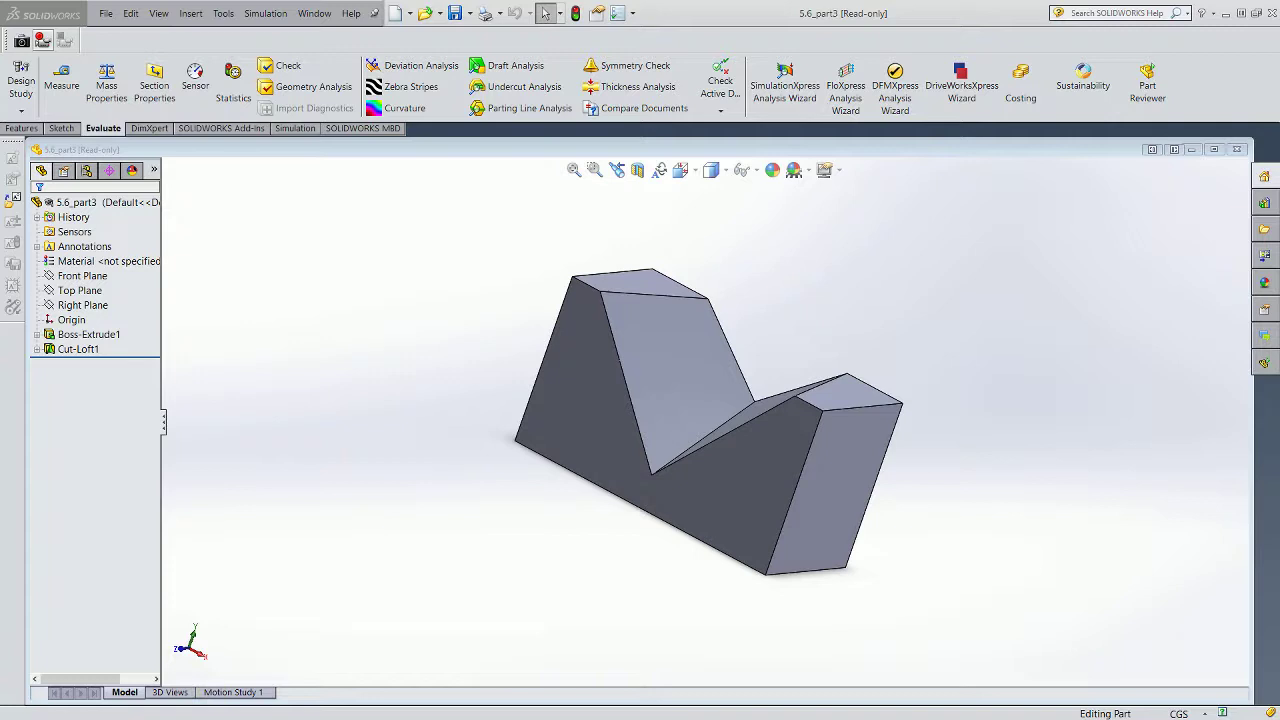
Snap the V-block part to the trimetric view with Ctrl+7.
key("ctrl+7")
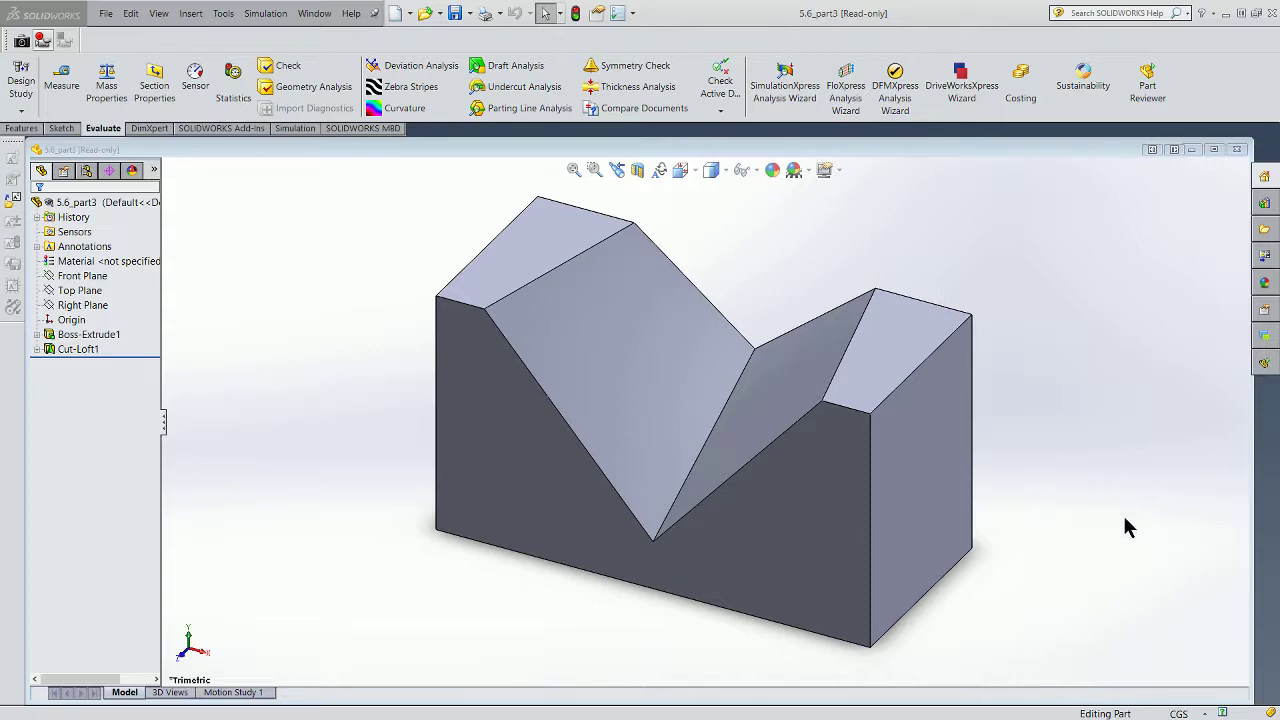
Show the Features tools, orbit the V-block back to trimetric, and select the part node.
left_click(21, 128)
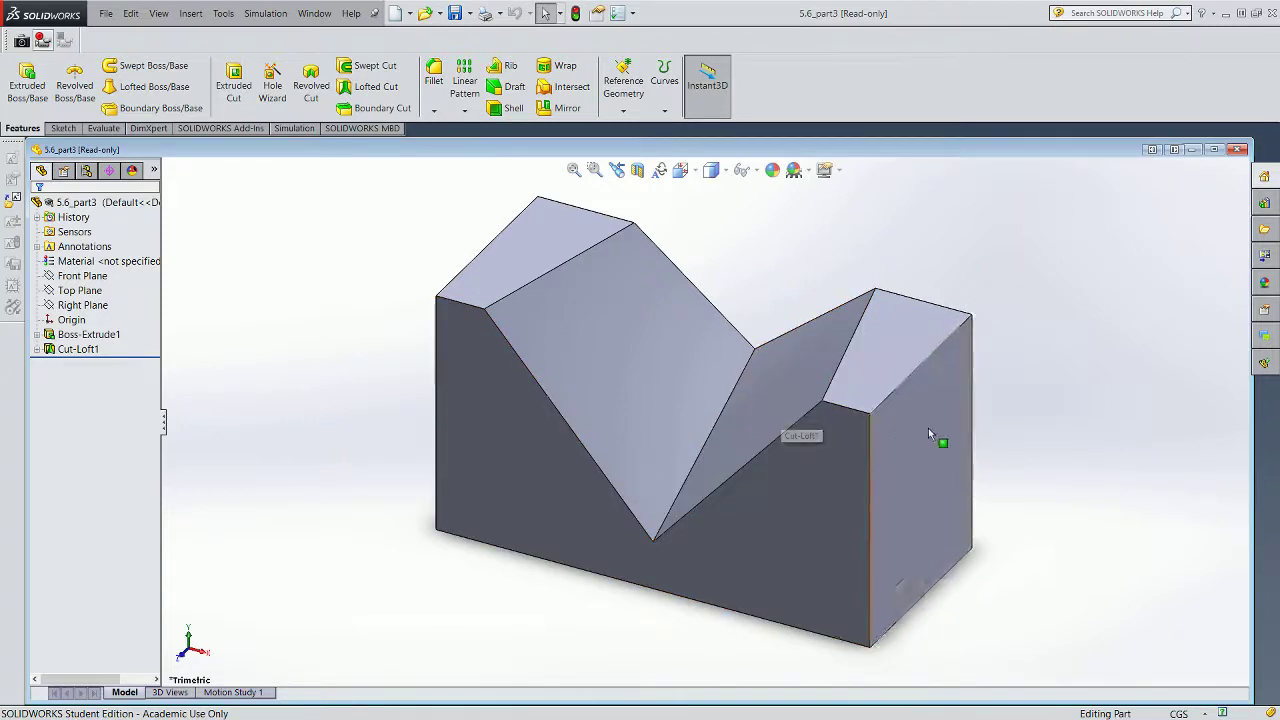
middle_click_drag(1031, 426, 555, 559)
right_click_drag(1050, 440, 1094, 451)
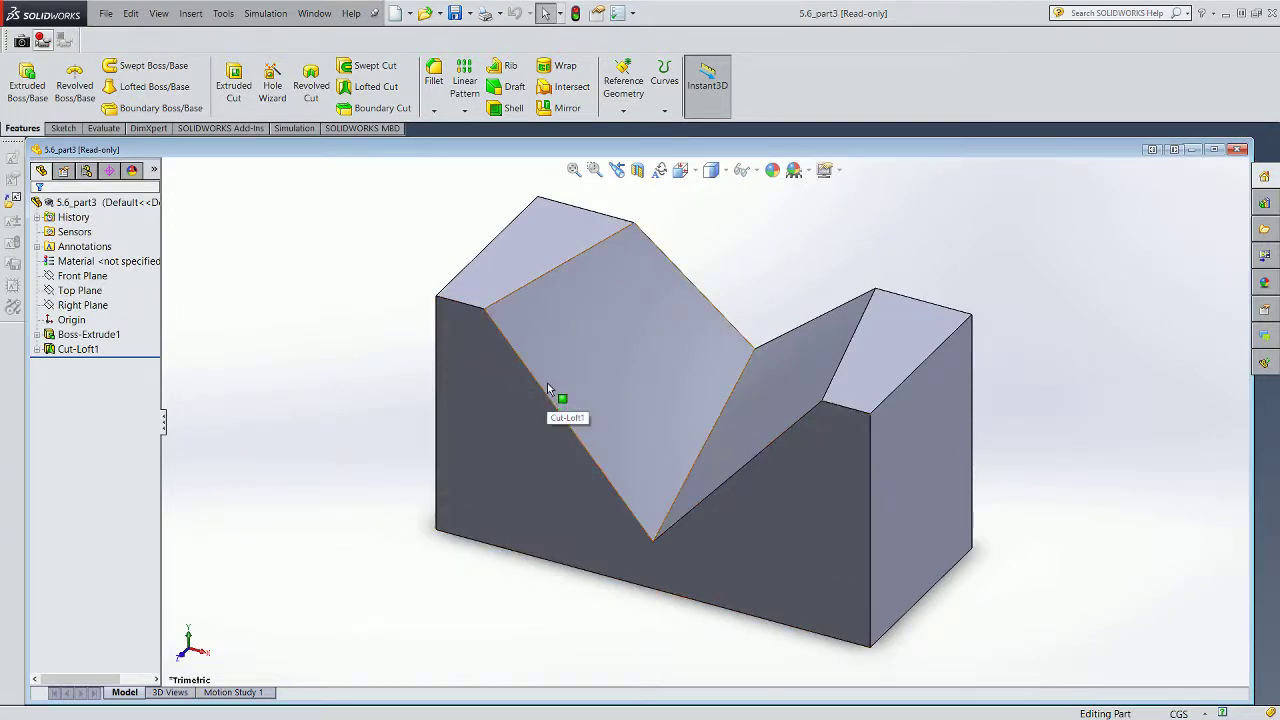
left_click(88, 203)
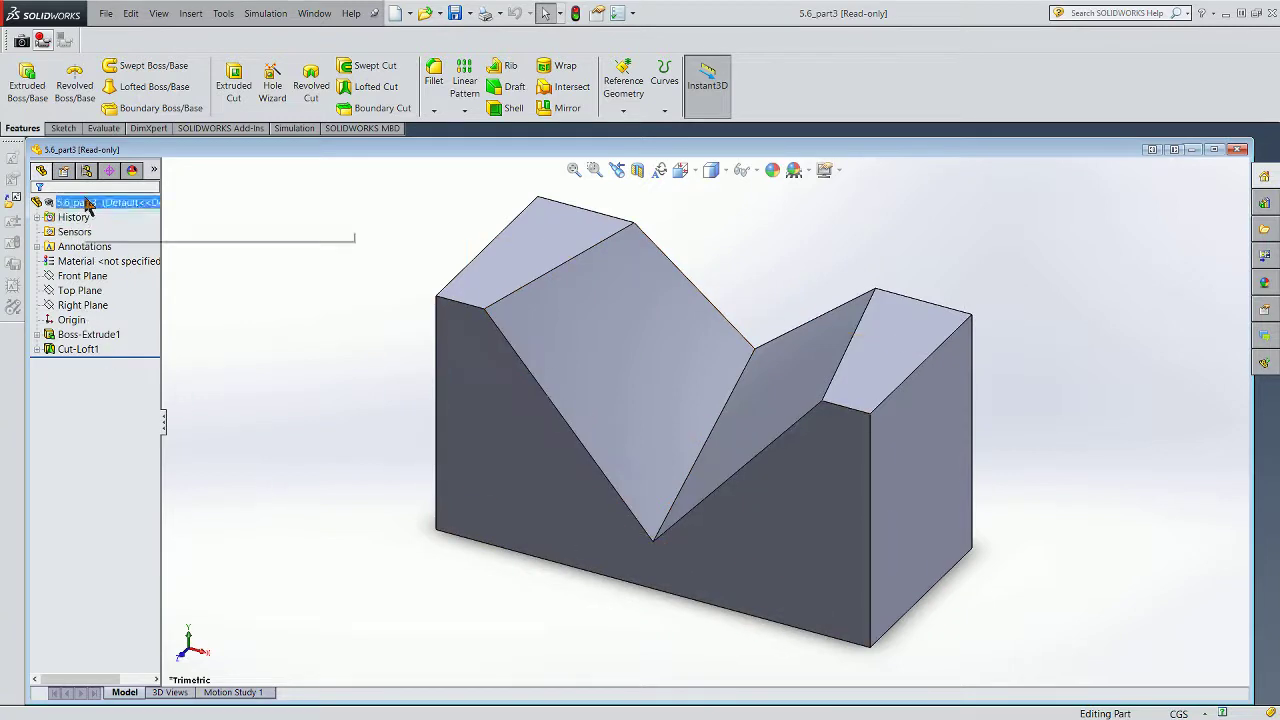
Open Edit Material for the part and select Pure Gold under Other Metals.
right_click(91, 206)
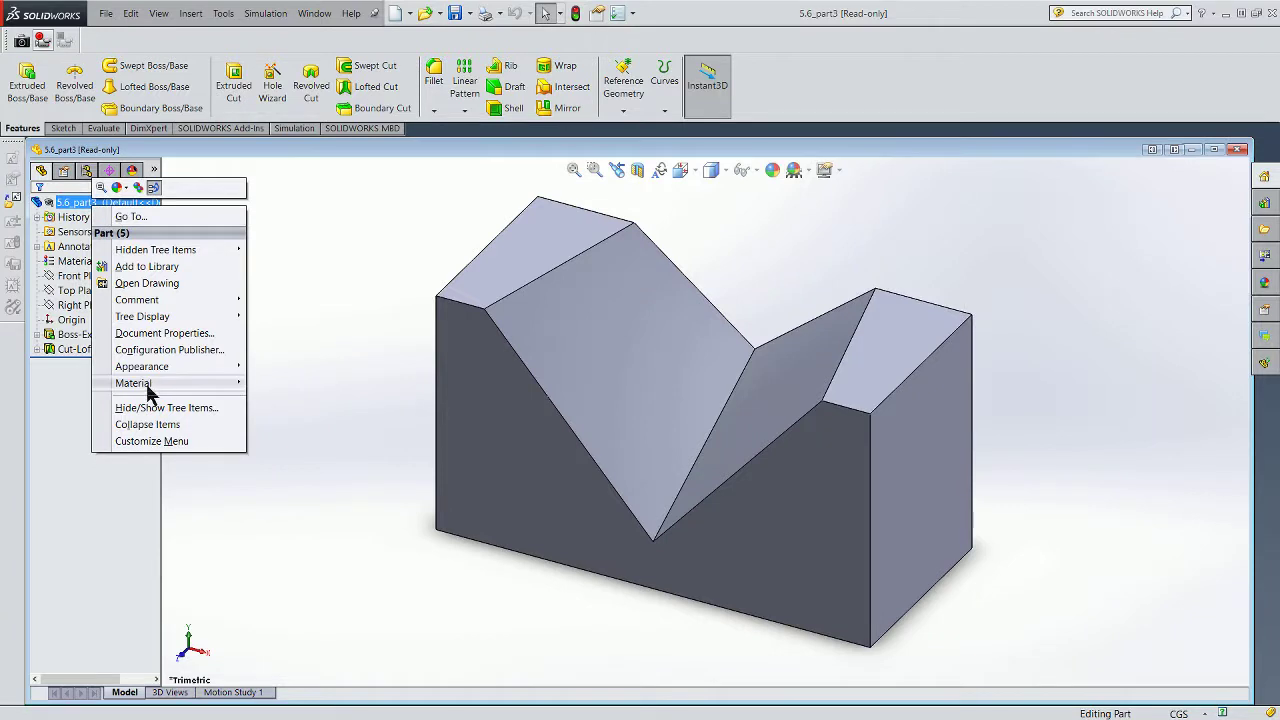
mouse_move(147, 382)
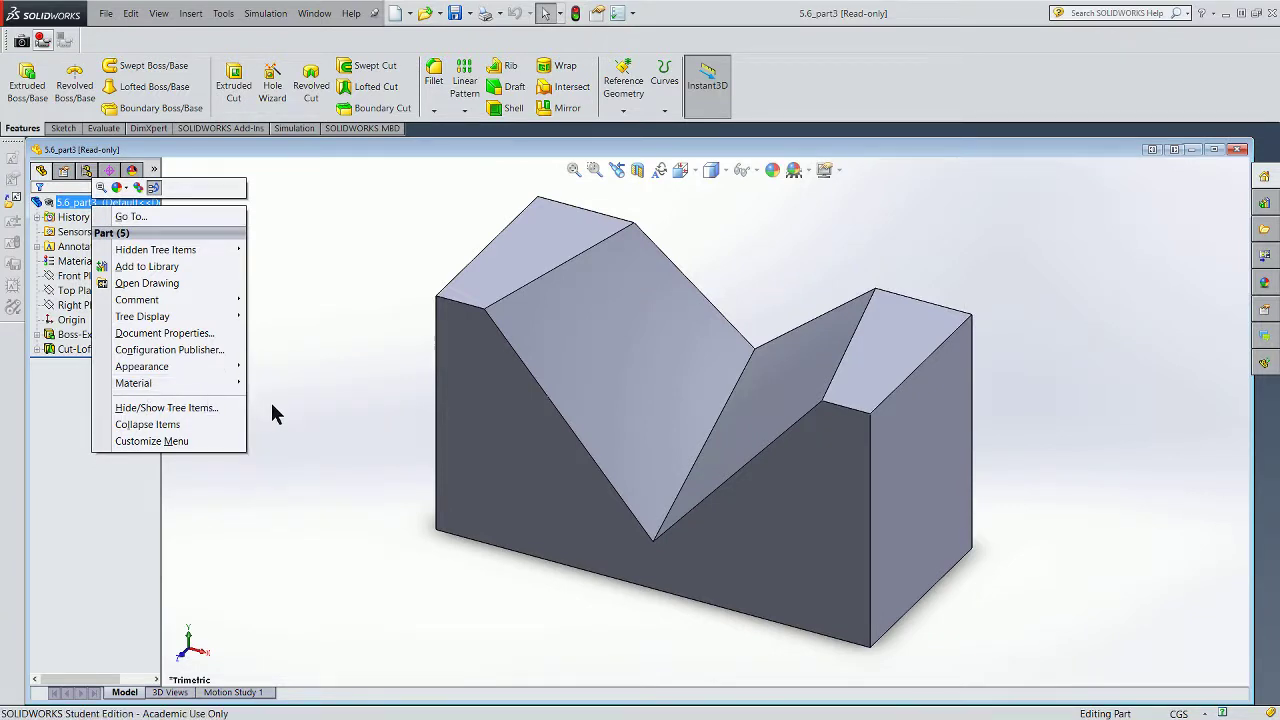
mouse_move(193, 388)
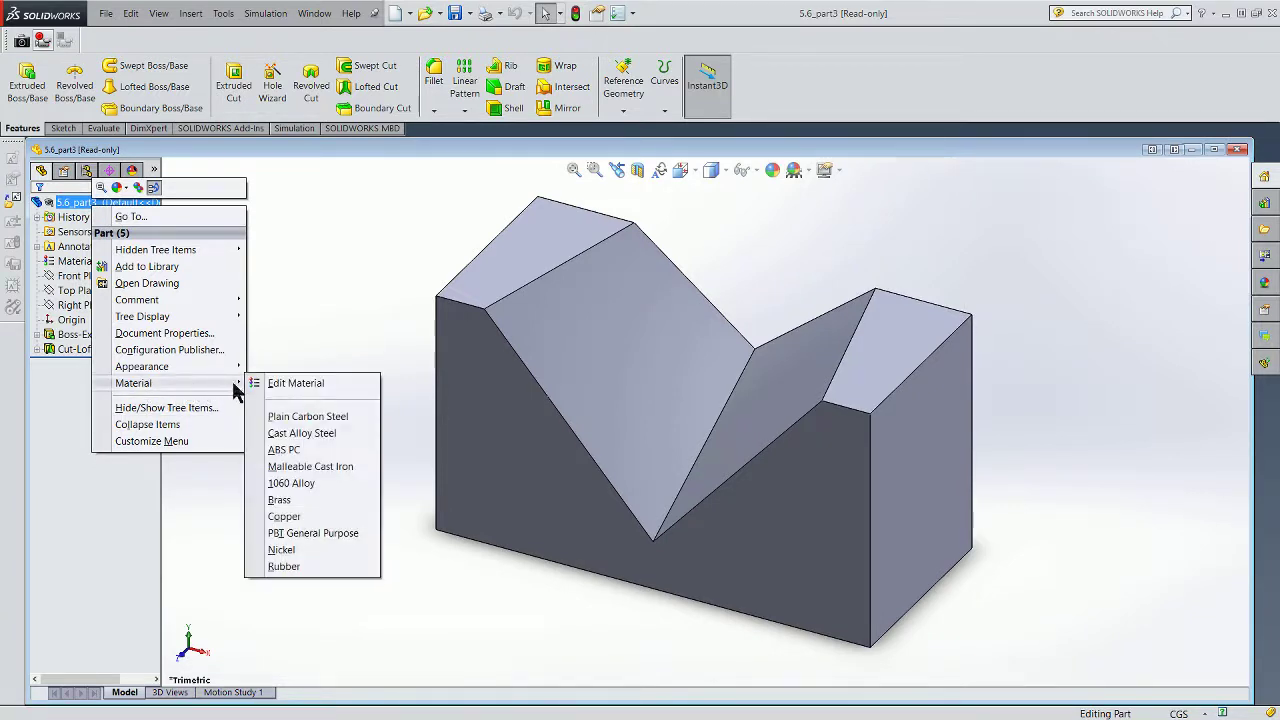
left_click(297, 388)
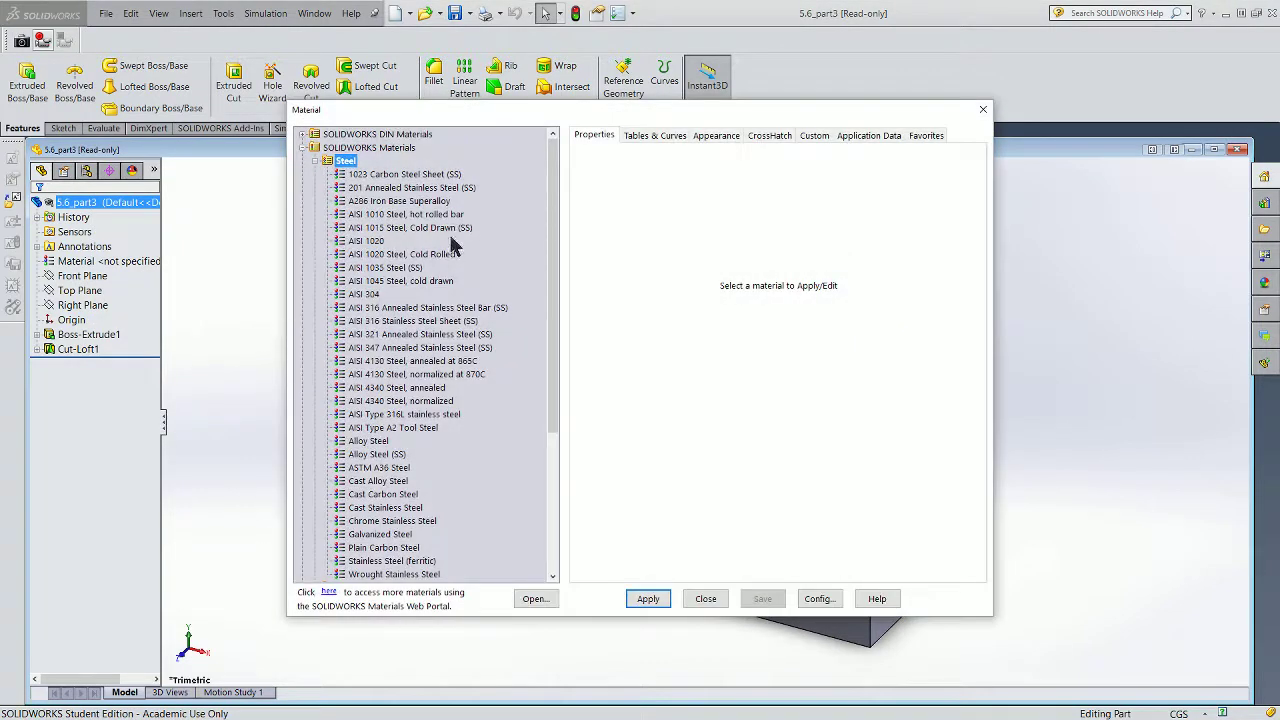
left_click(315, 161)
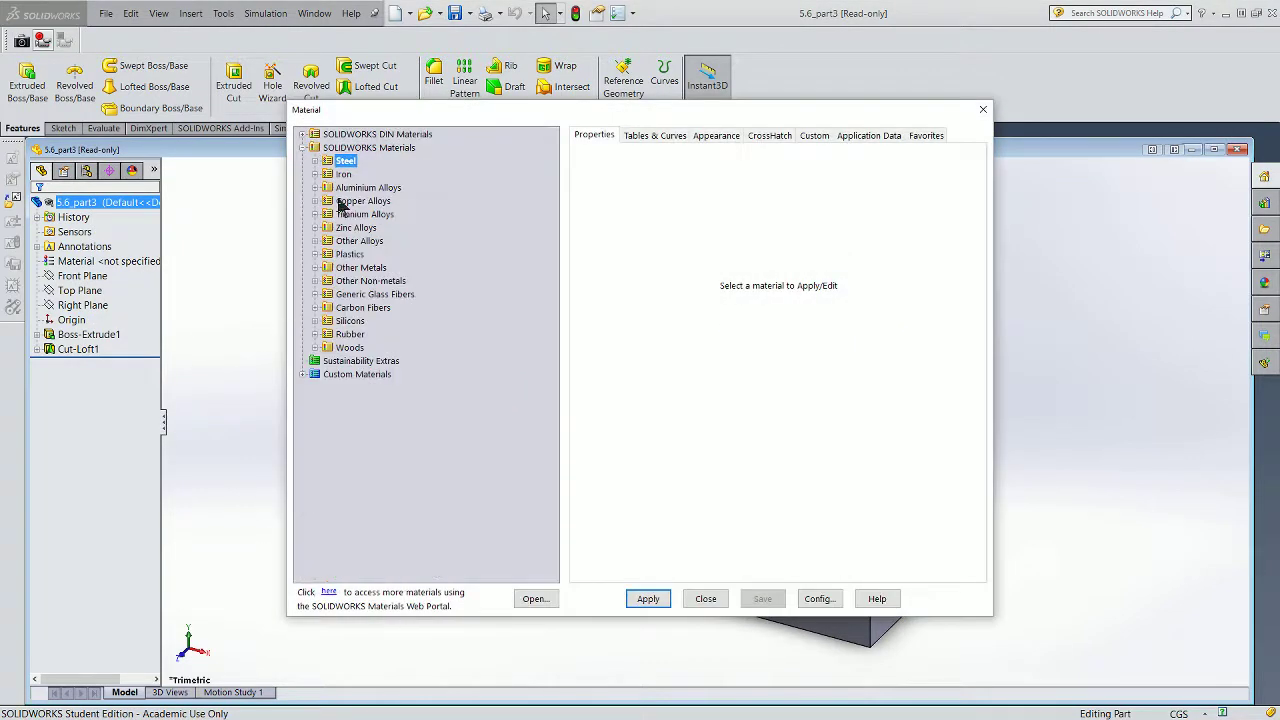
left_click(316, 268)
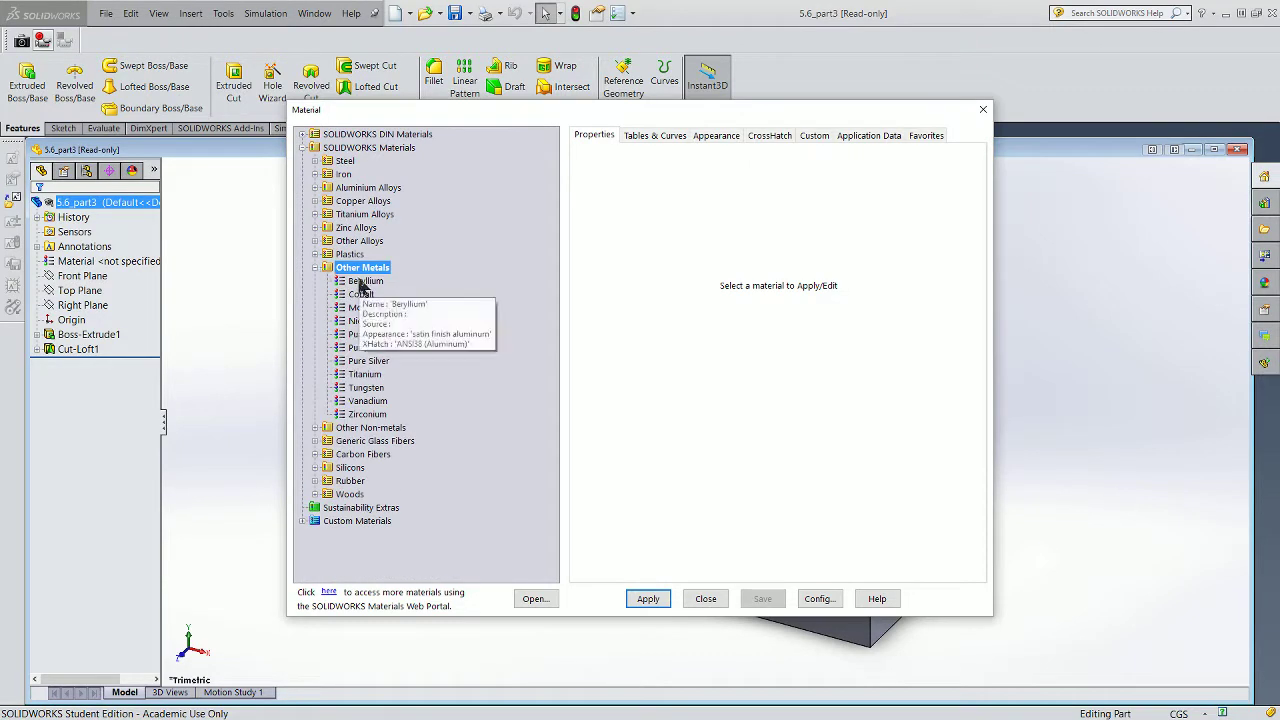
left_click(358, 335)
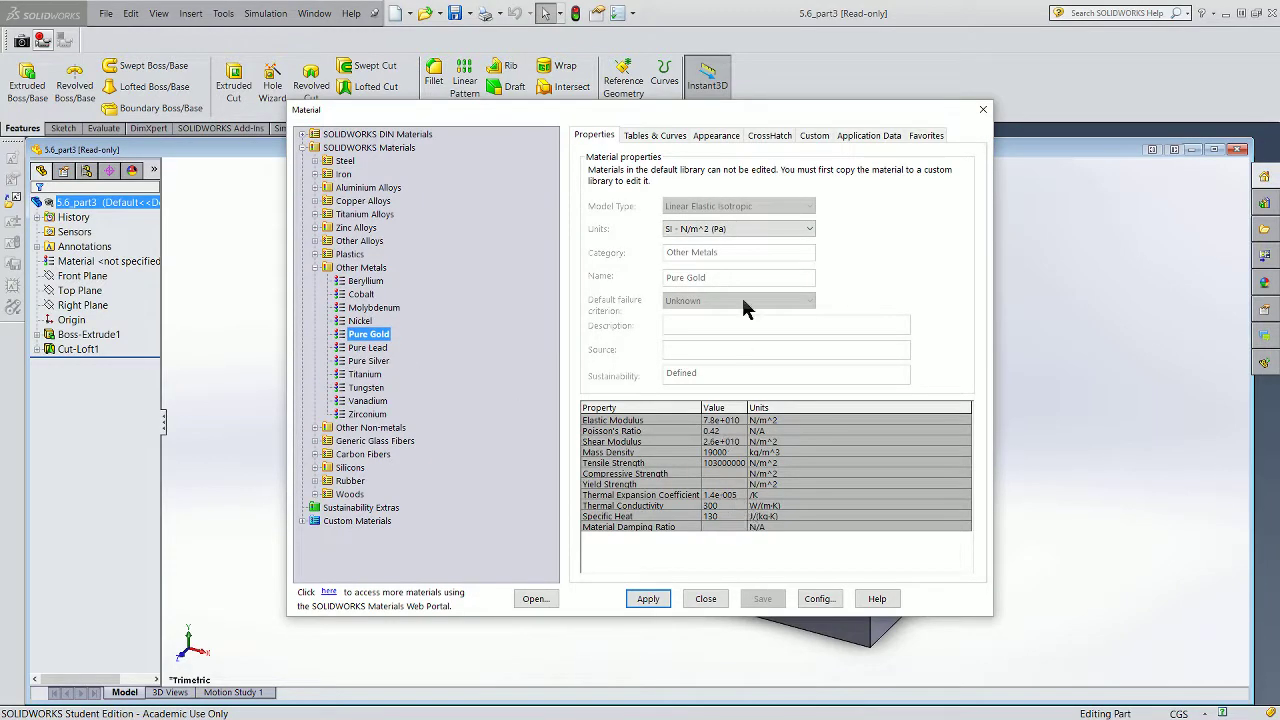
Show the material in English (IPS) units, apply Pure Gold, and close the dialog.
left_click(783, 231)
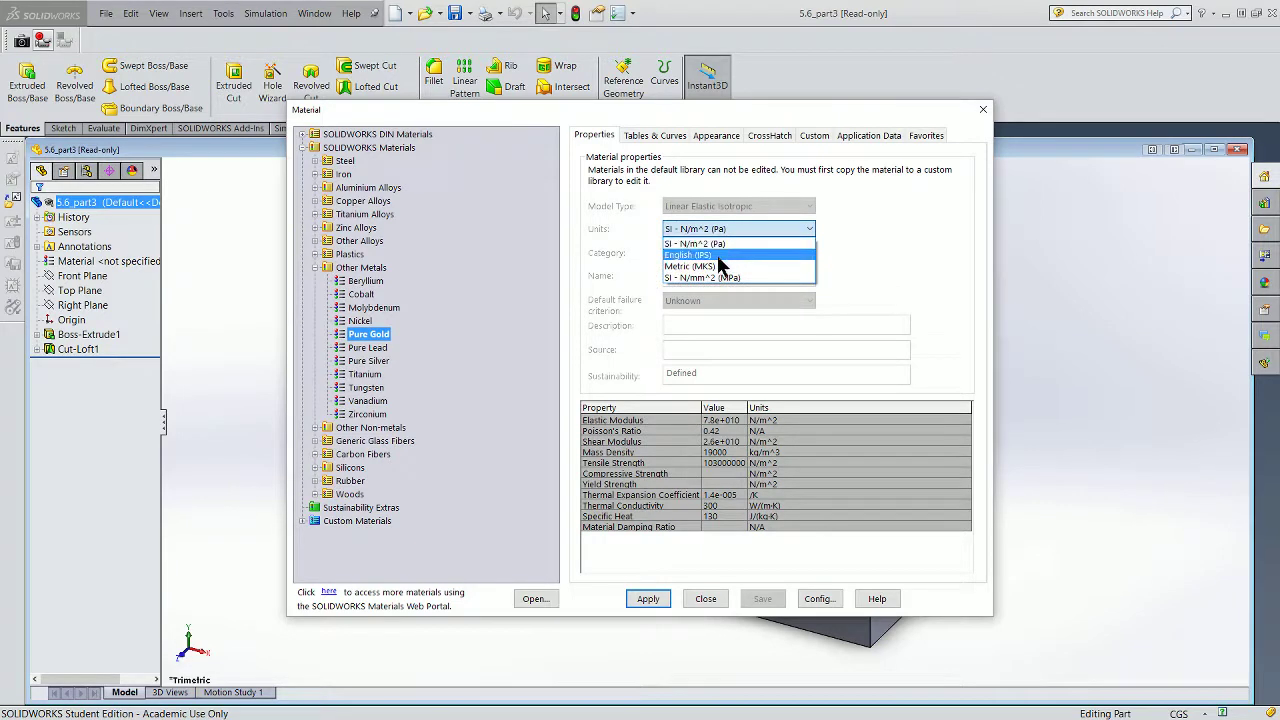
left_click(690, 255)
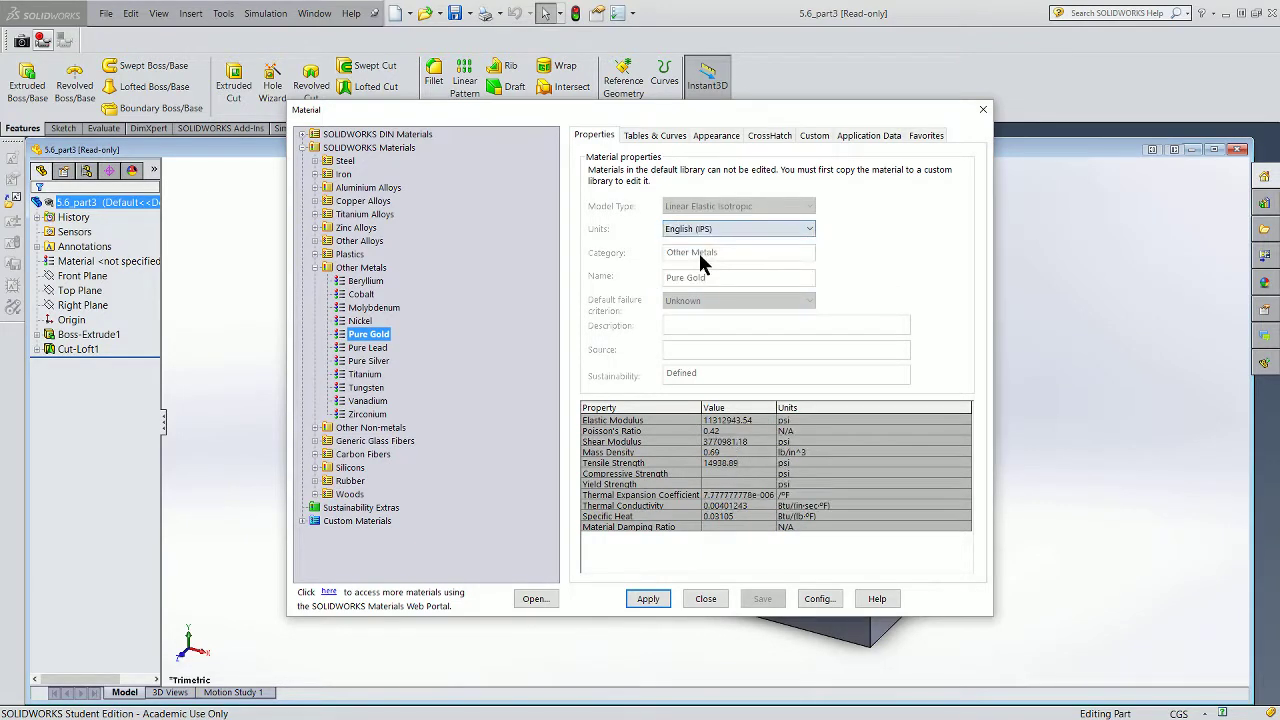
left_click(651, 598)
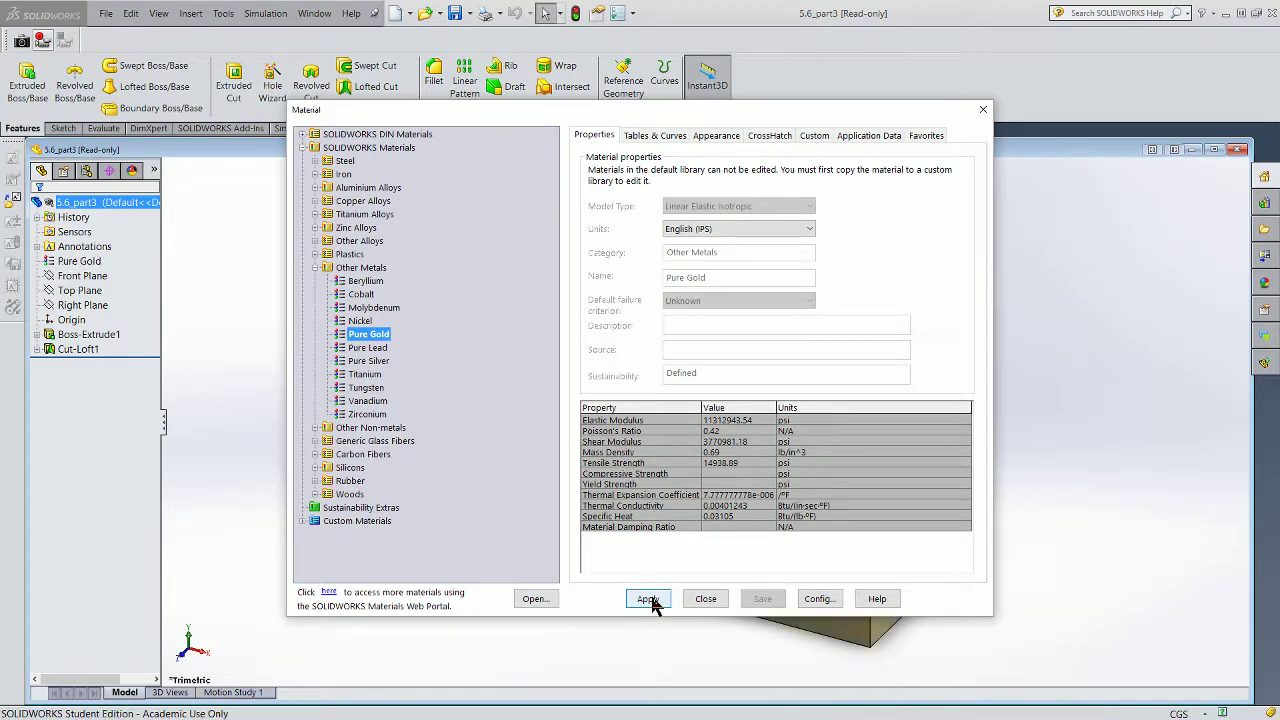
left_click(704, 601)
Tilt the gold V-block and run Mass Properties from the Evaluate tools.
scroll(959, 487, "up", 2)
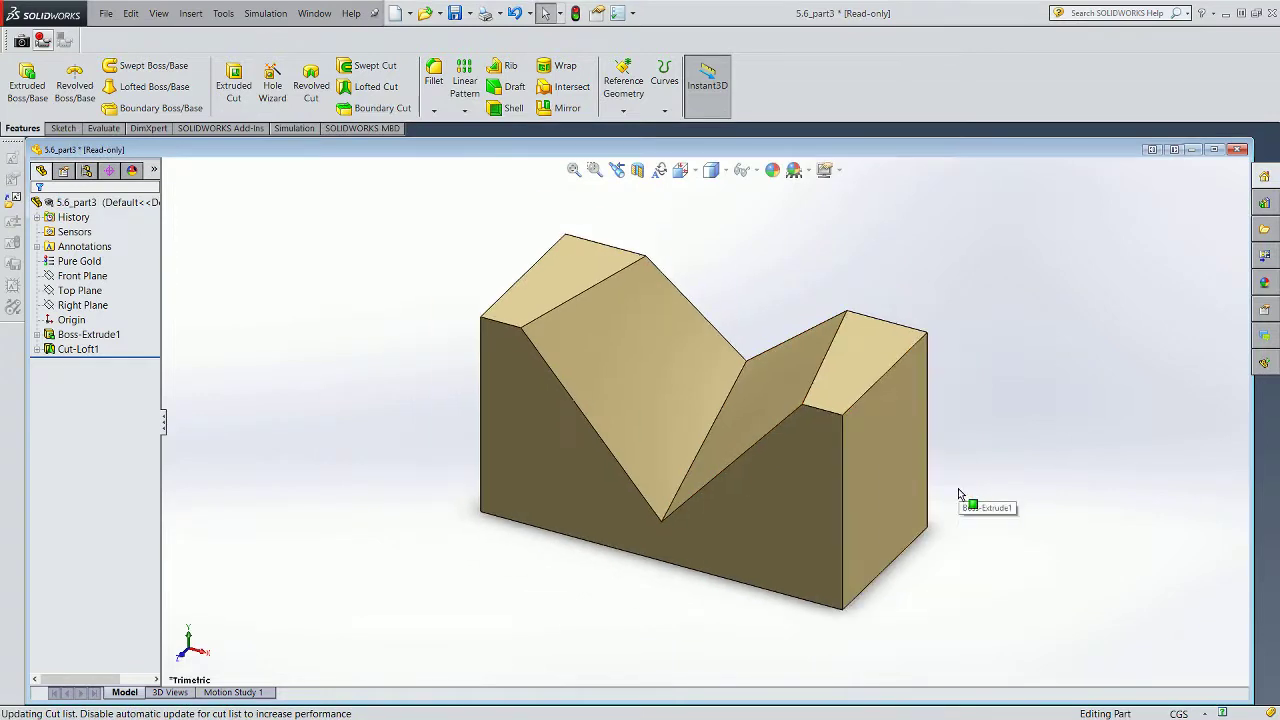
middle_click_drag(962, 482, 986, 452)
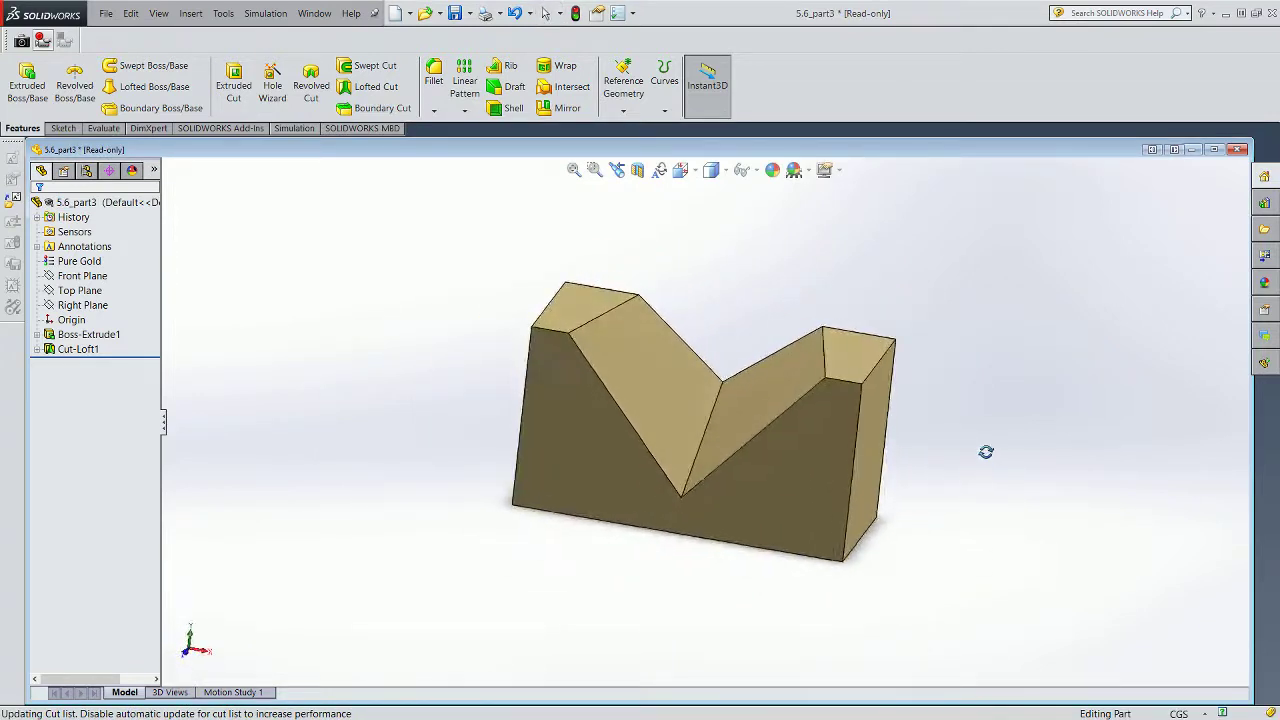
left_click(107, 137)
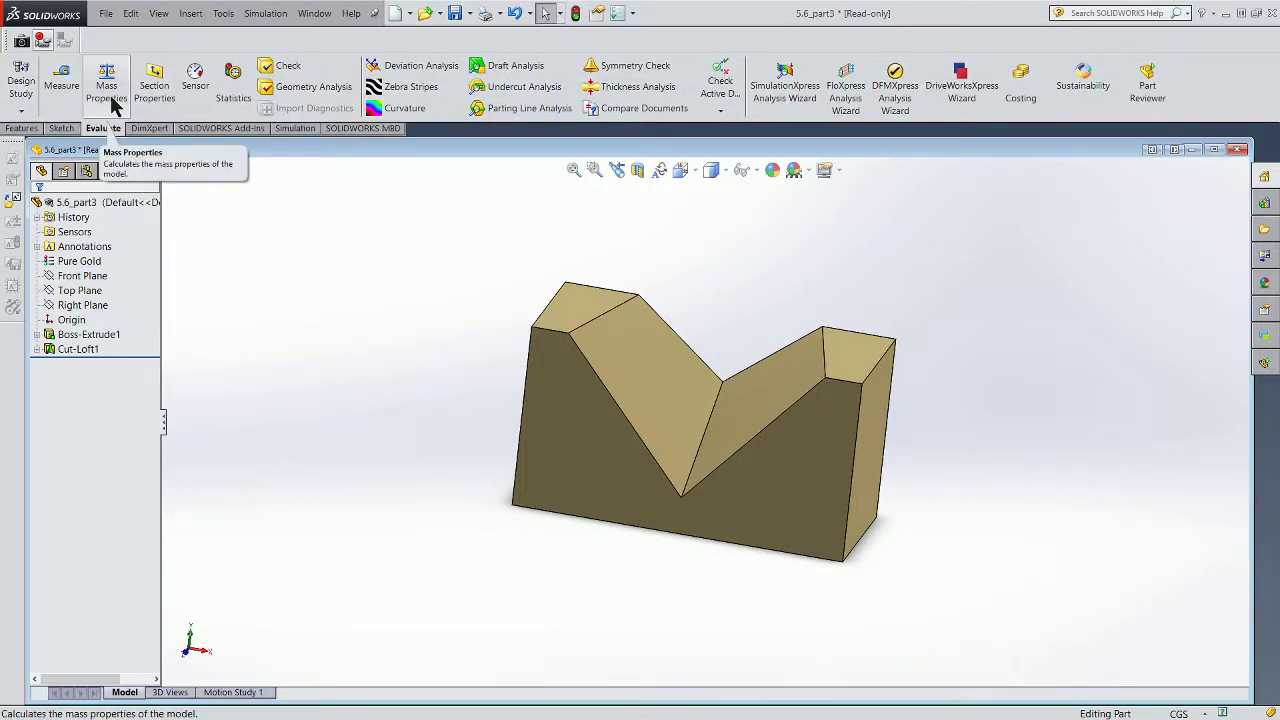
left_click(110, 102)
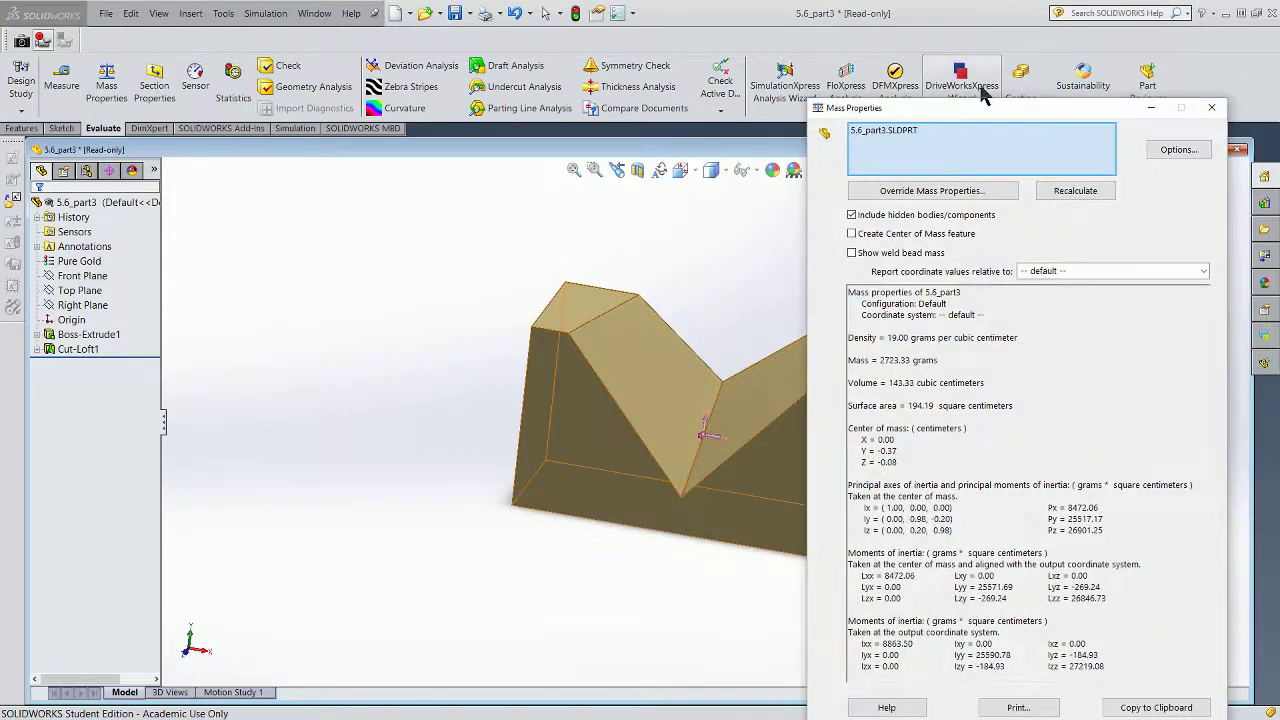
Highlight density, 2723.33 g mass, volume, 194.19 cm² surface area and centre of mass in the report.
left_click_drag(978, 108, 646, 52)
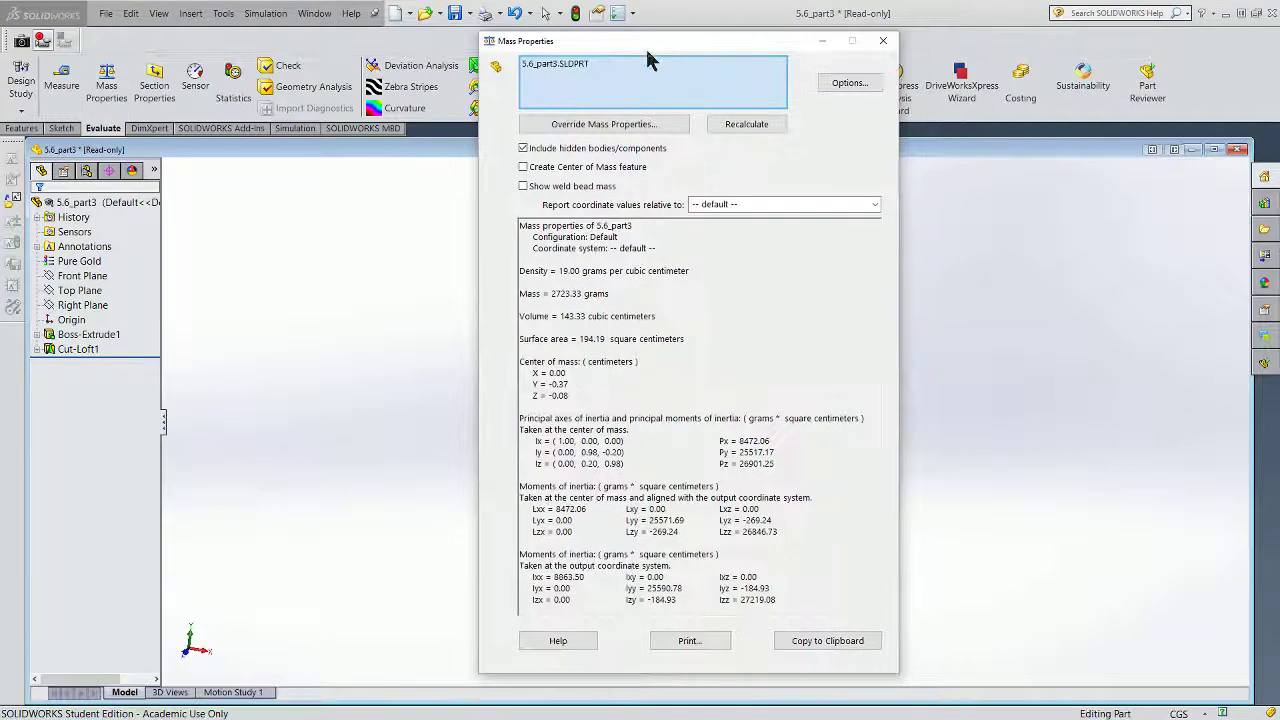
left_click_drag(561, 271, 686, 277)
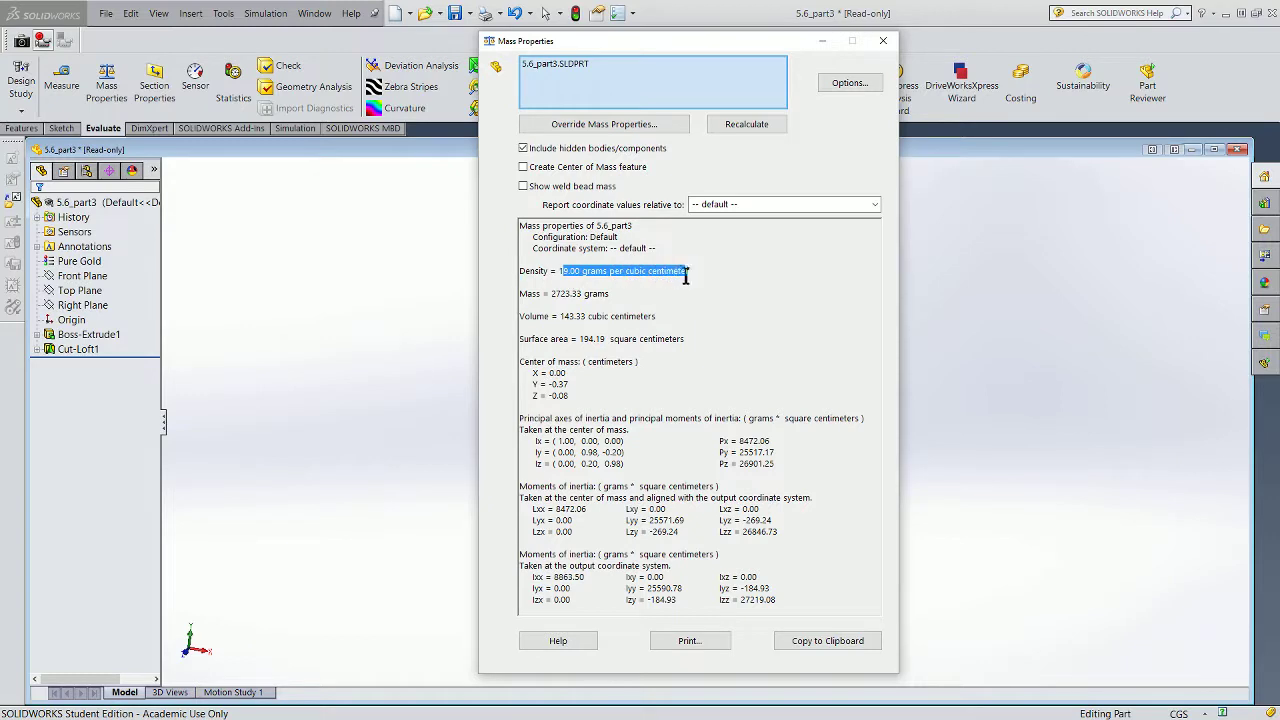
left_click(606, 298)
left_click_drag(550, 294, 617, 292)
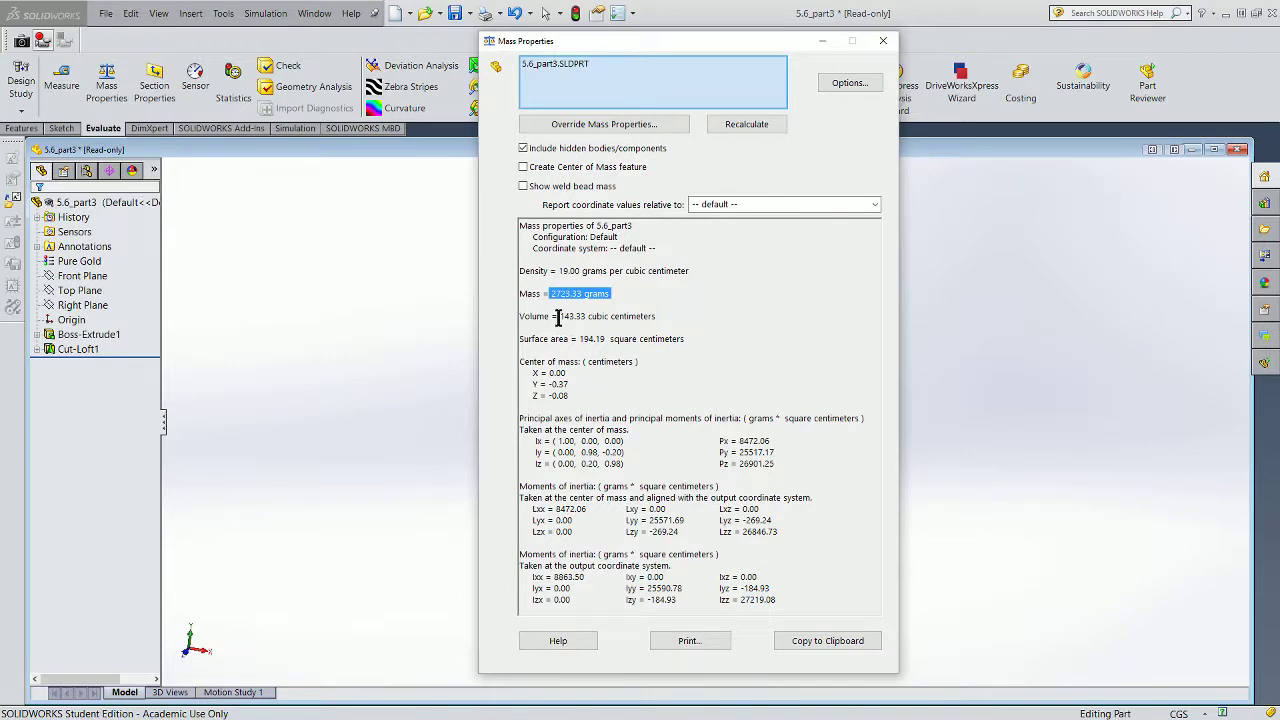
left_click_drag(559, 316, 660, 316)
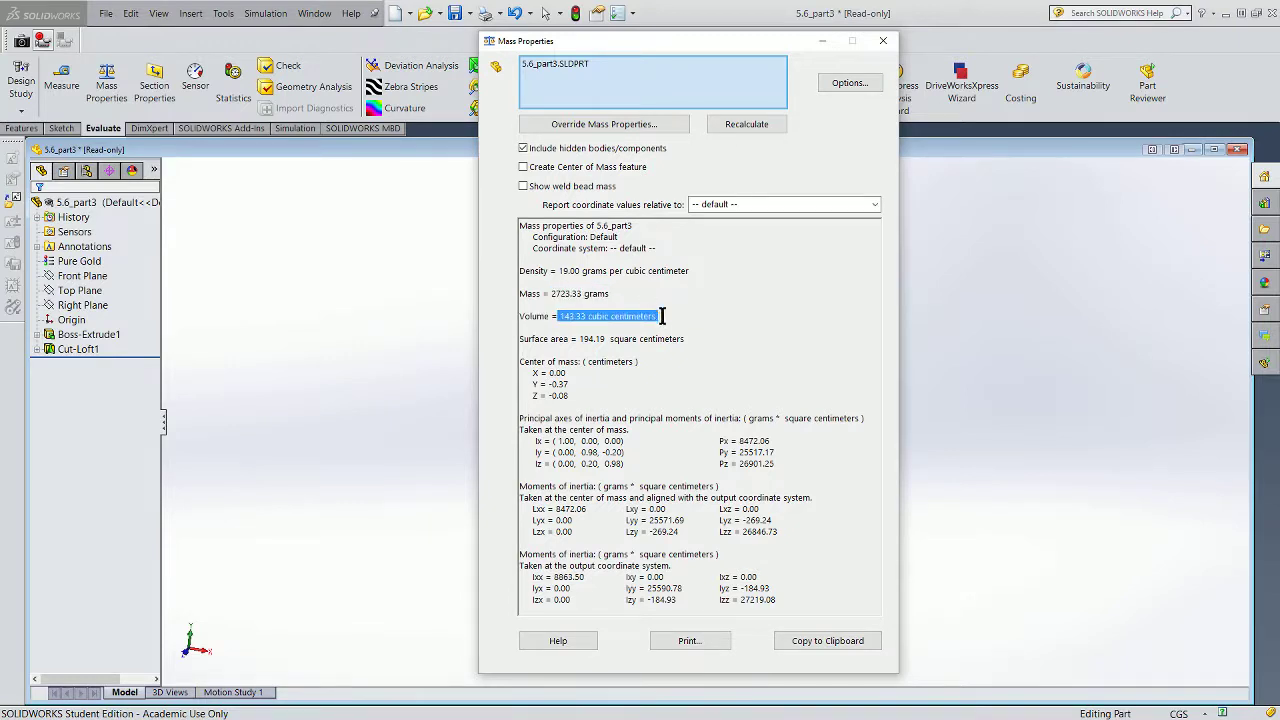
left_click(582, 340)
left_click_drag(584, 341, 683, 341)
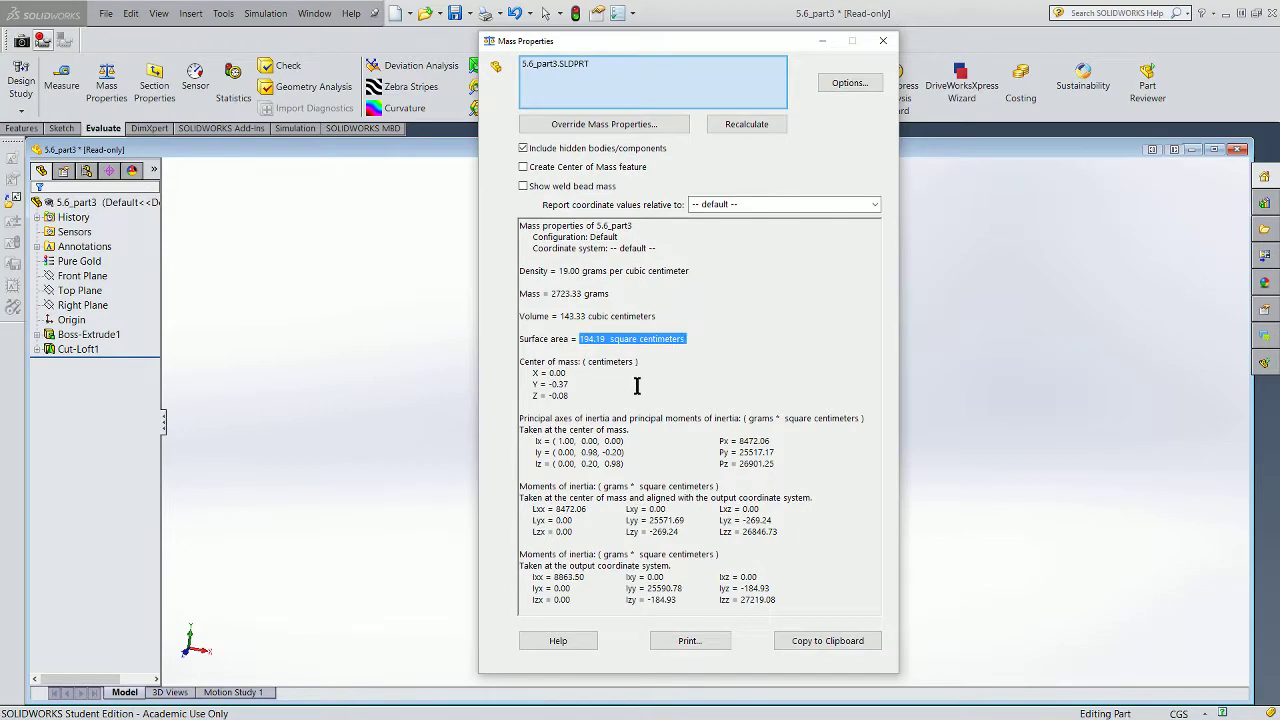
left_click(577, 383)
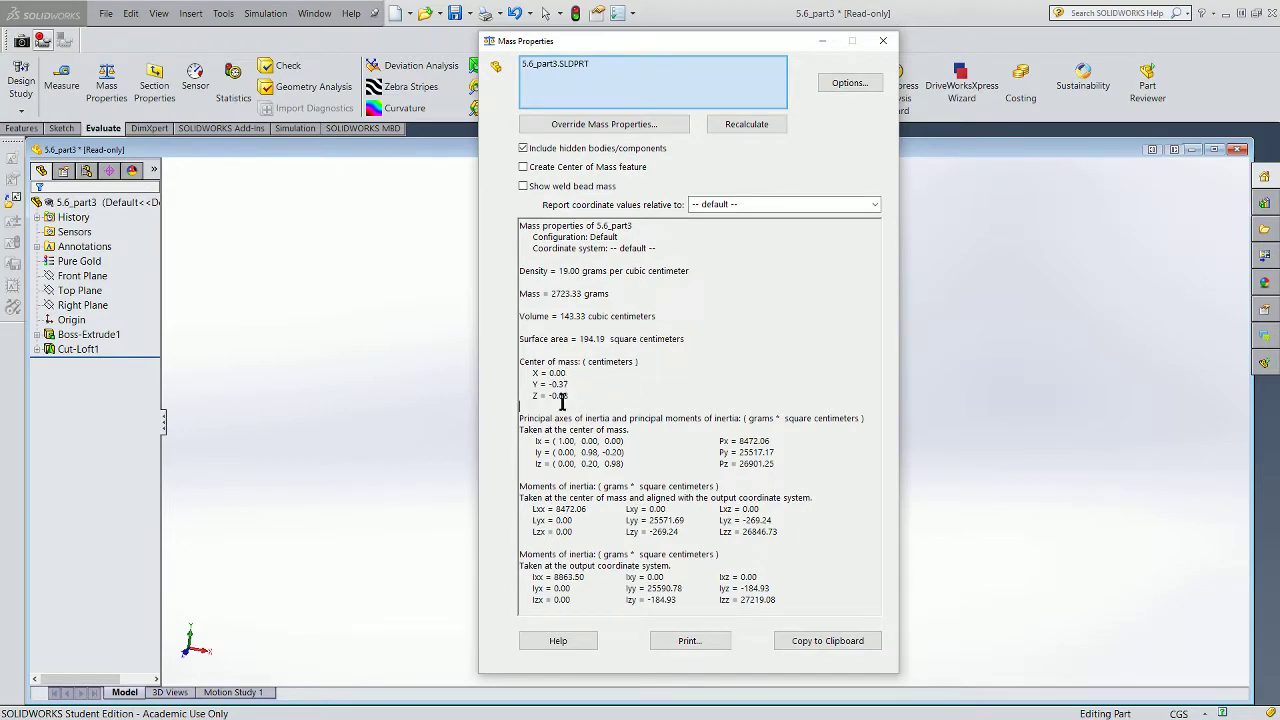
left_click_drag(725, 34, 1123, 55)
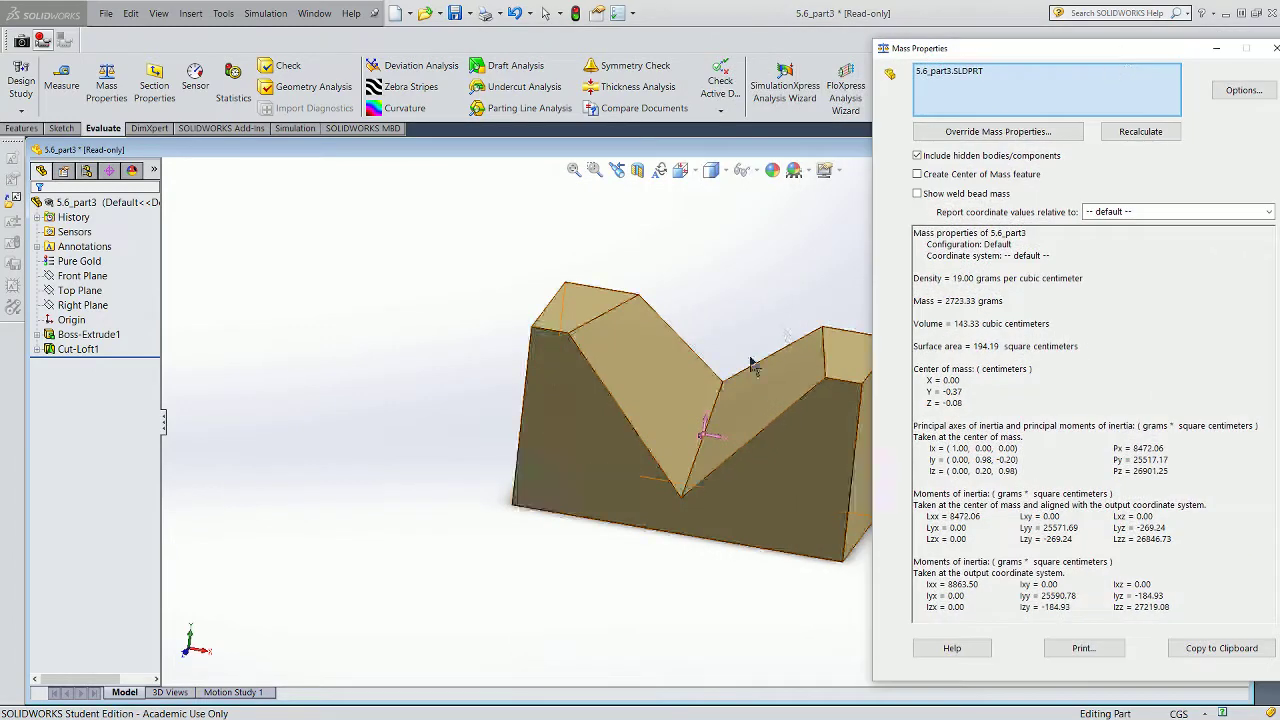
Orbit the part and pick the V-block body so the report covers Cut-Loft1.
left_click(727, 396)
middle_click_drag(724, 396, 775, 433)
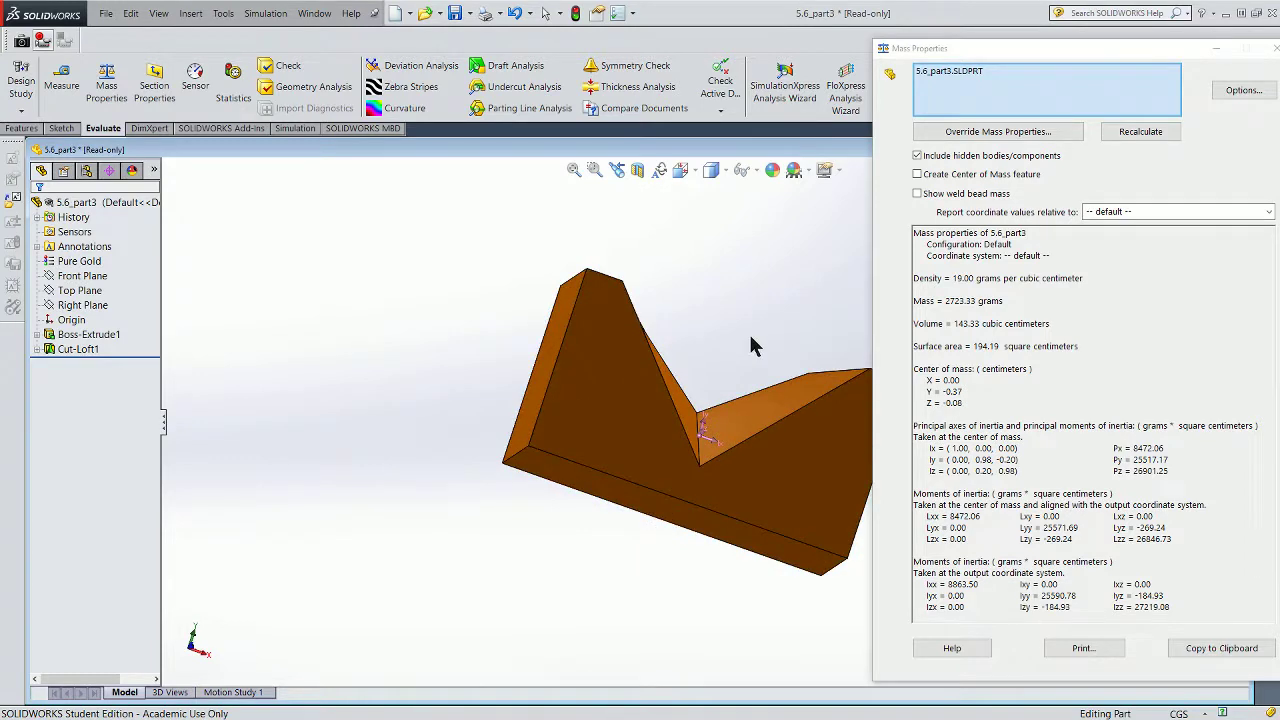
key("ctrl+7")
middle_click_drag(697, 598, 711, 446)
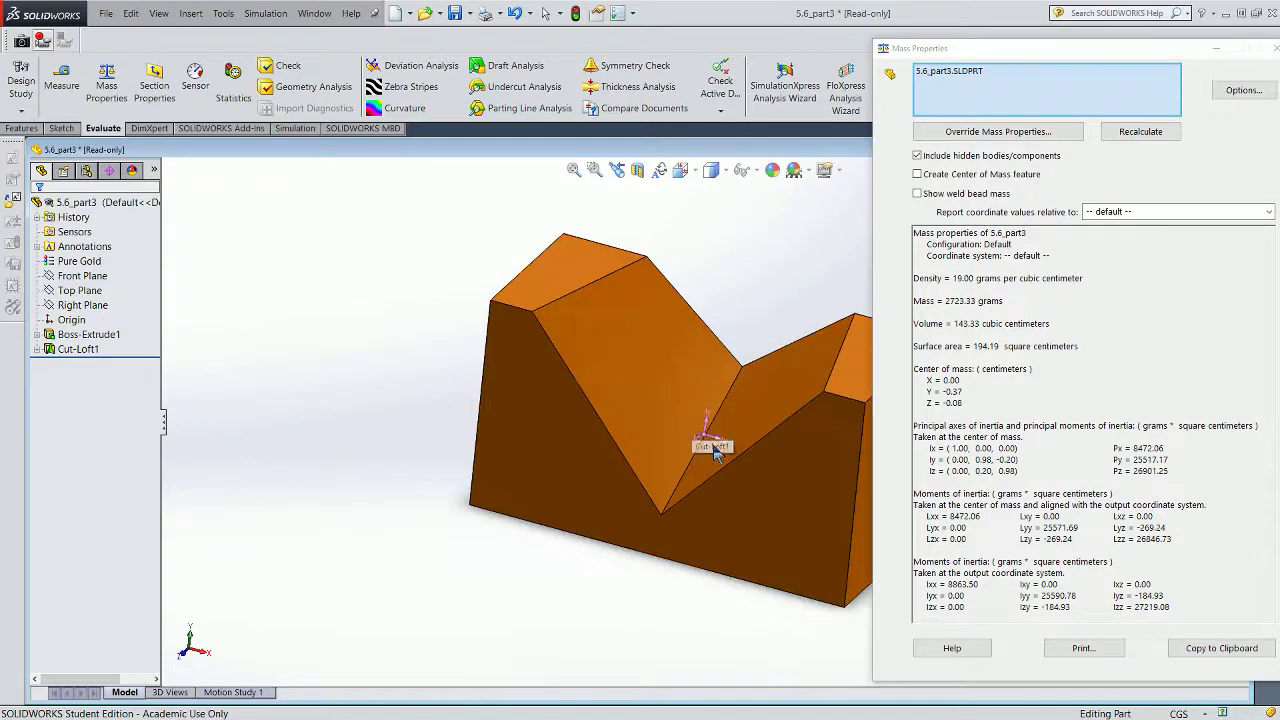
left_click(712, 447)
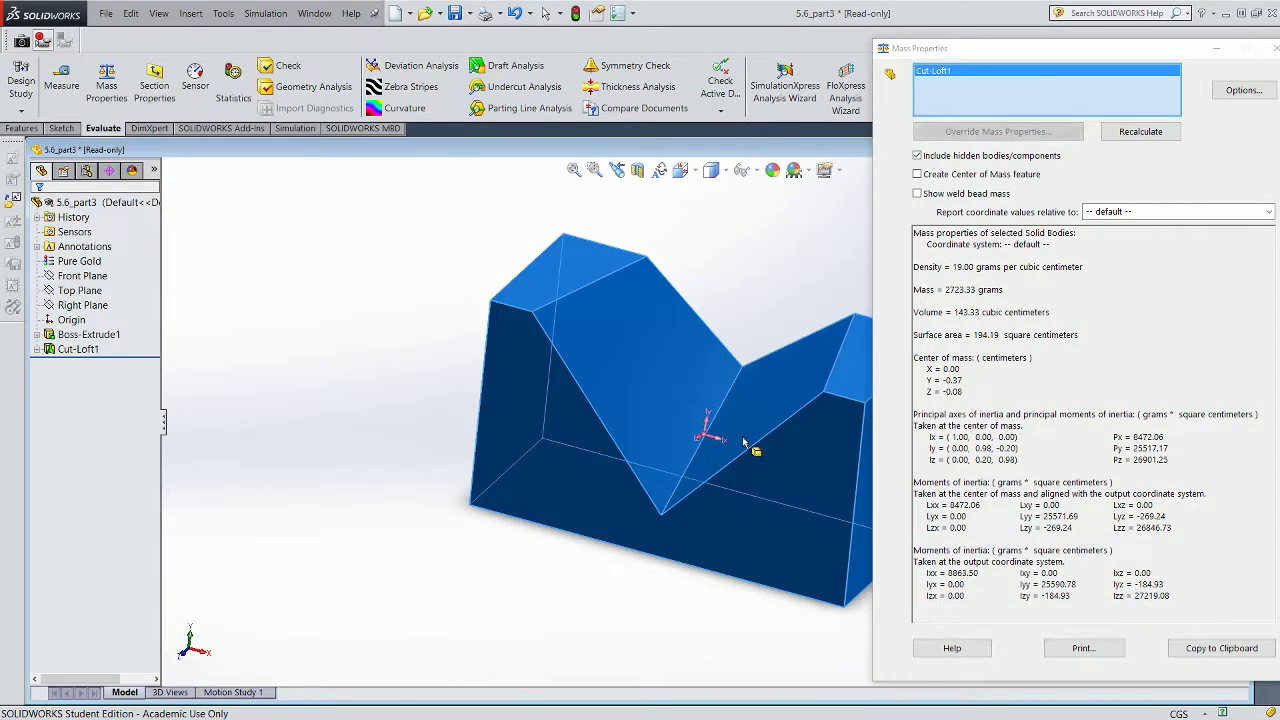
middle_click_drag(751, 446, 194, 500)
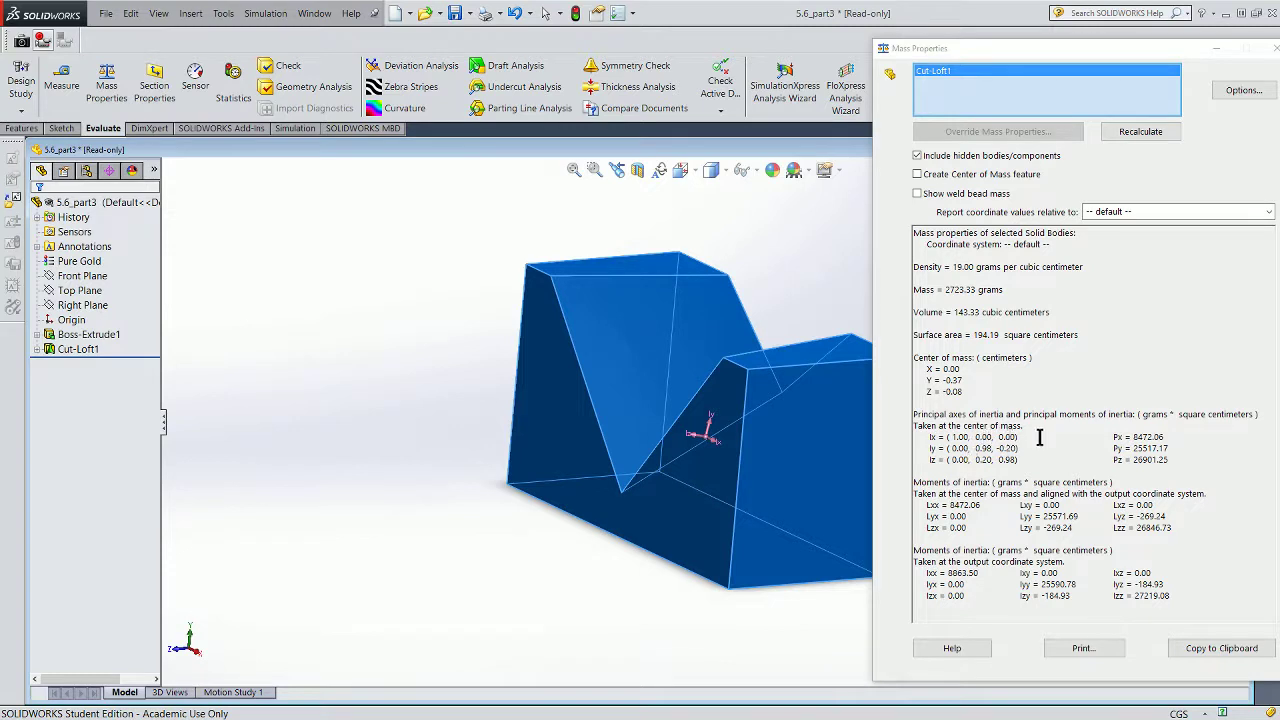
Check the centre-of-mass Z value and re-orbit the V-notch beside the report.
left_click(945, 438)
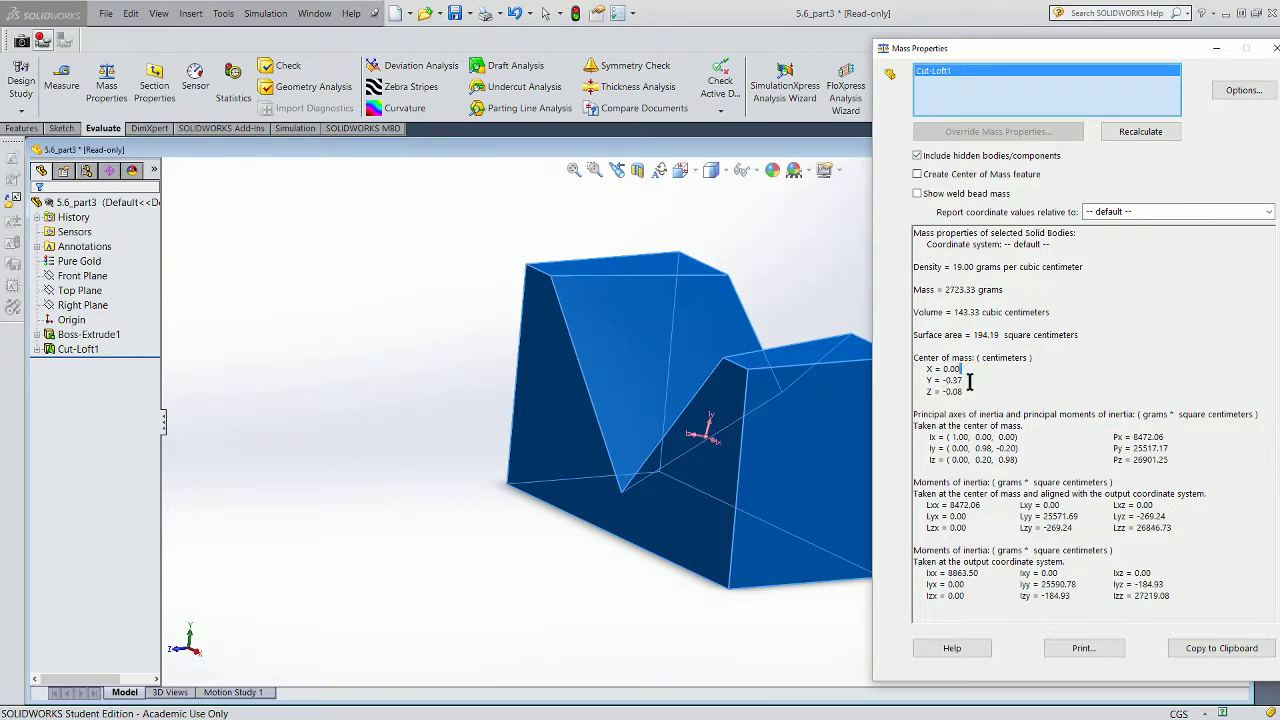
left_click_drag(953, 392, 968, 393)
left_click(413, 406)
middle_click_drag(413, 406, 480, 449)
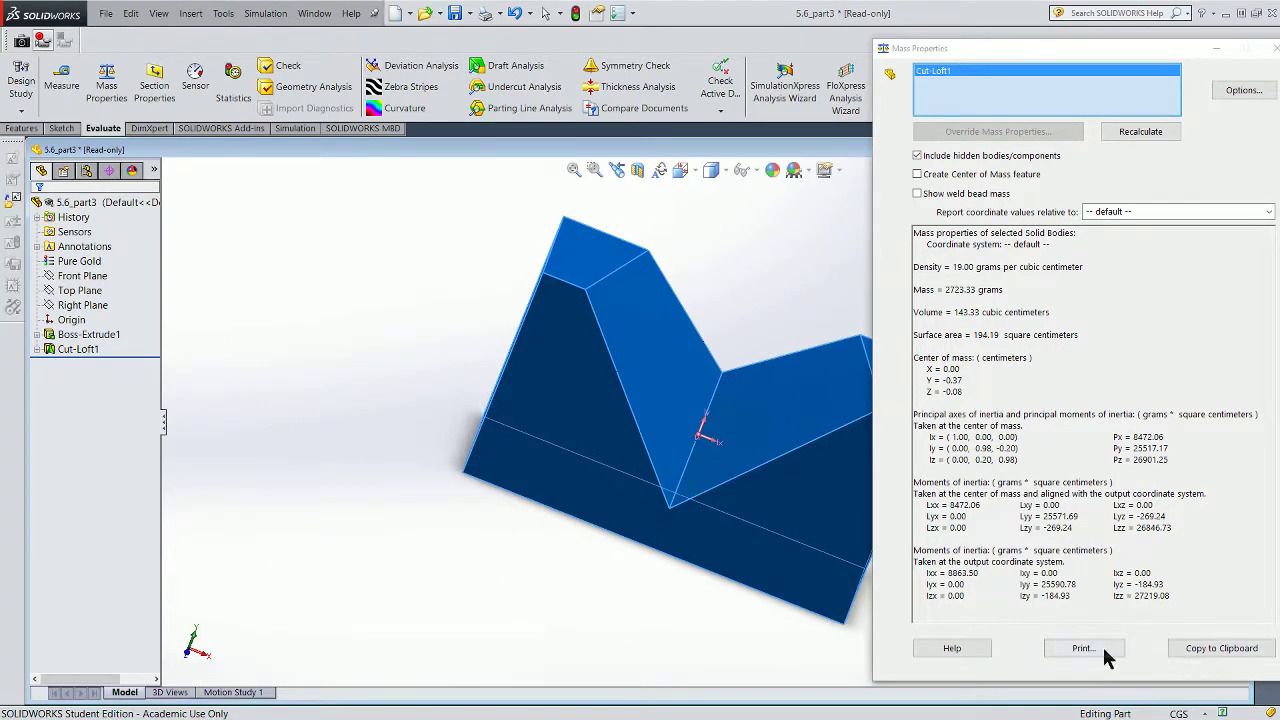
left_click_drag(1151, 51, 1080, 57)
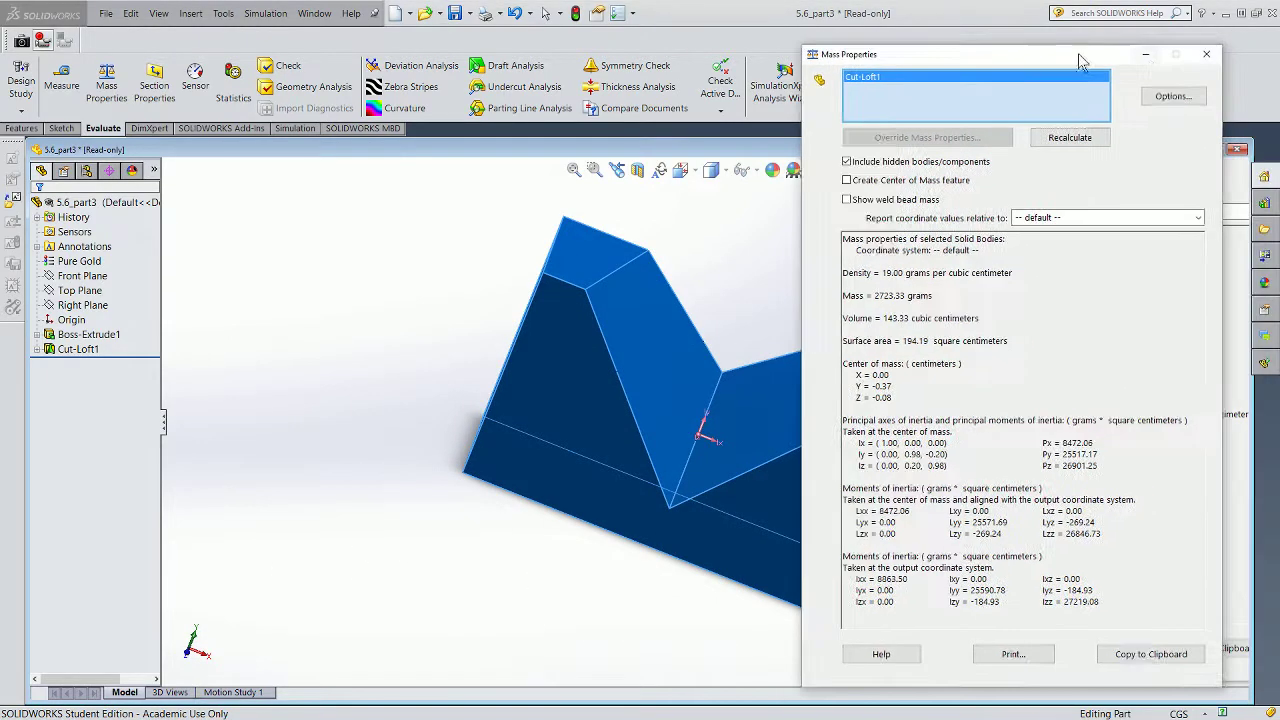
Close the mass report and open Edit Material for the whole part.
left_click(1197, 58)
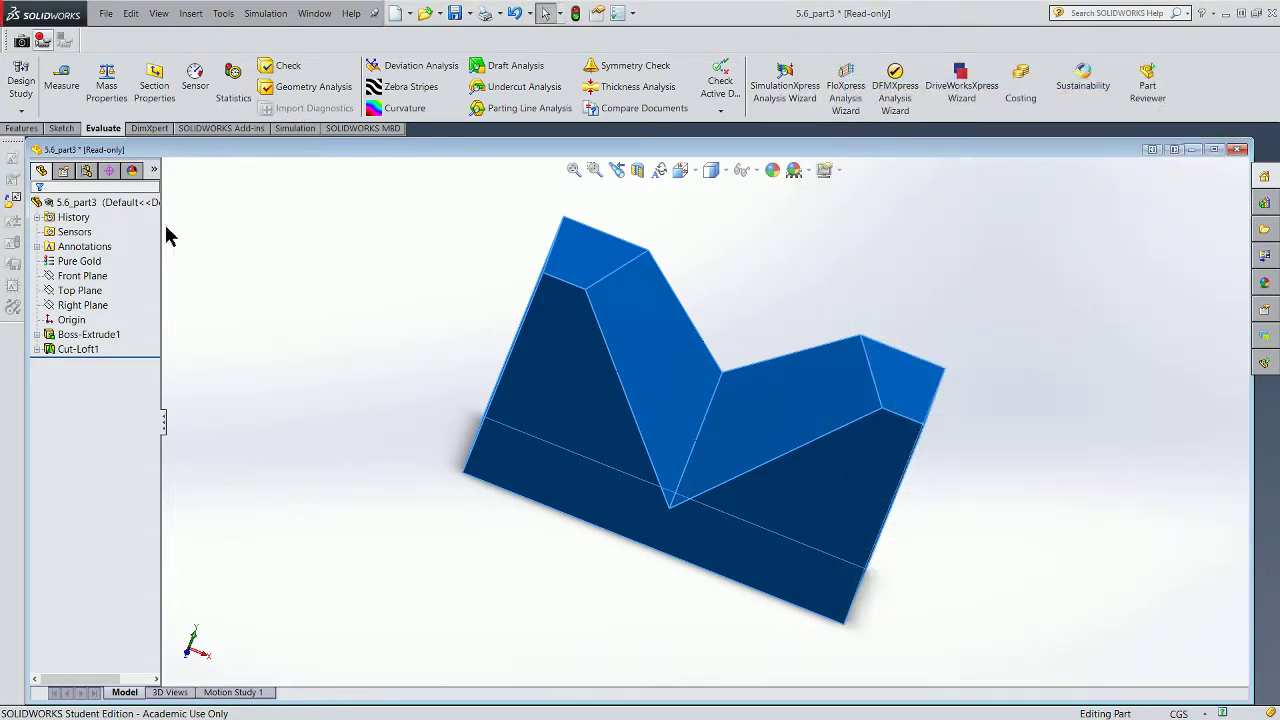
left_click(248, 318)
left_click(48, 204)
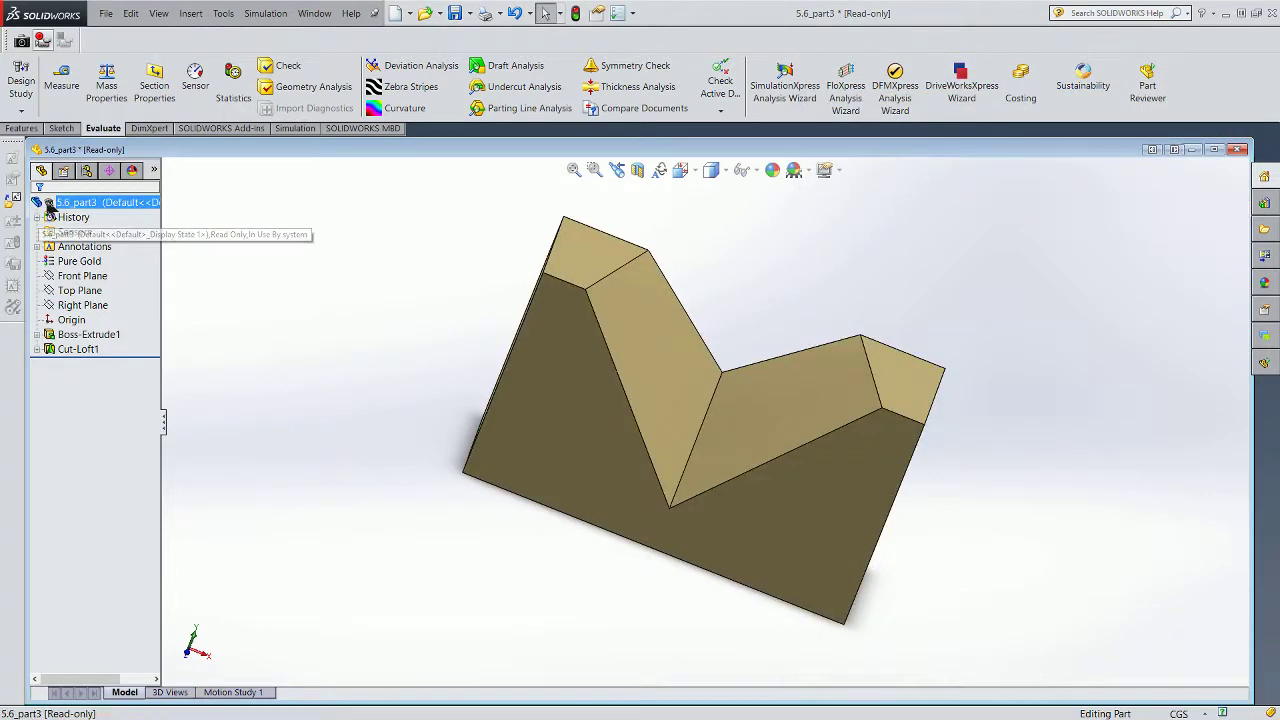
right_click(48, 204)
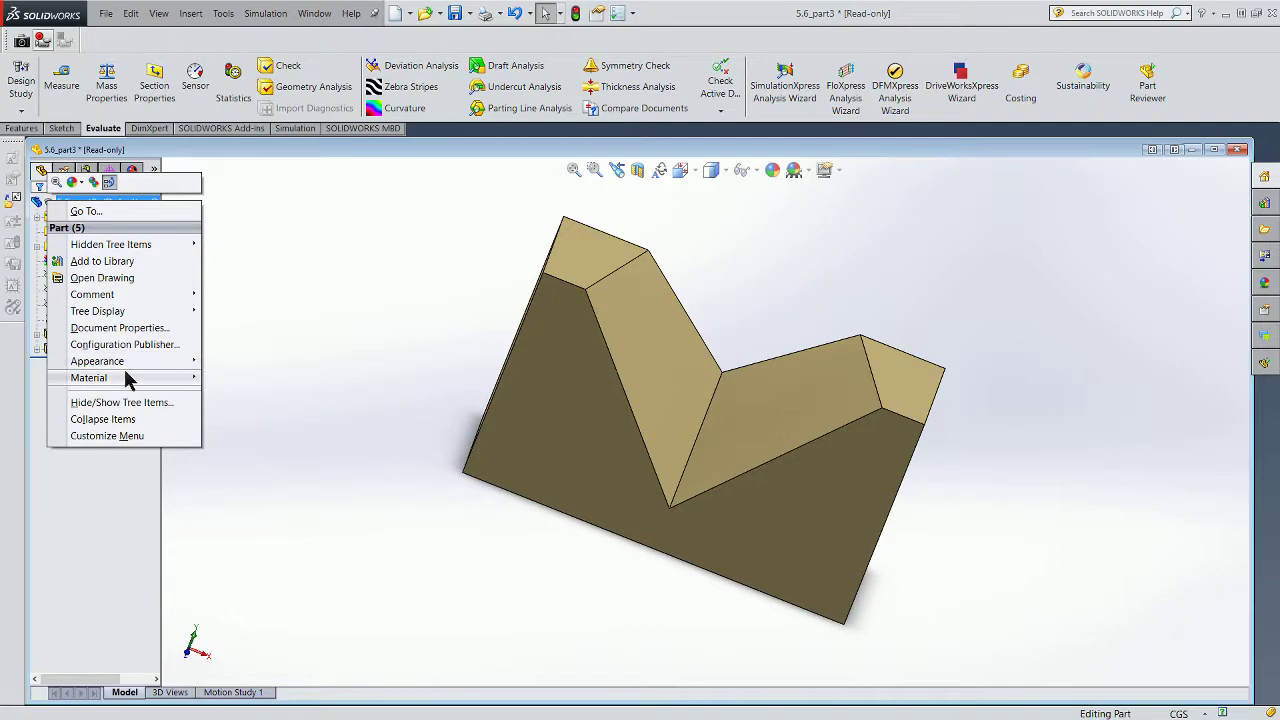
mouse_move(128, 380)
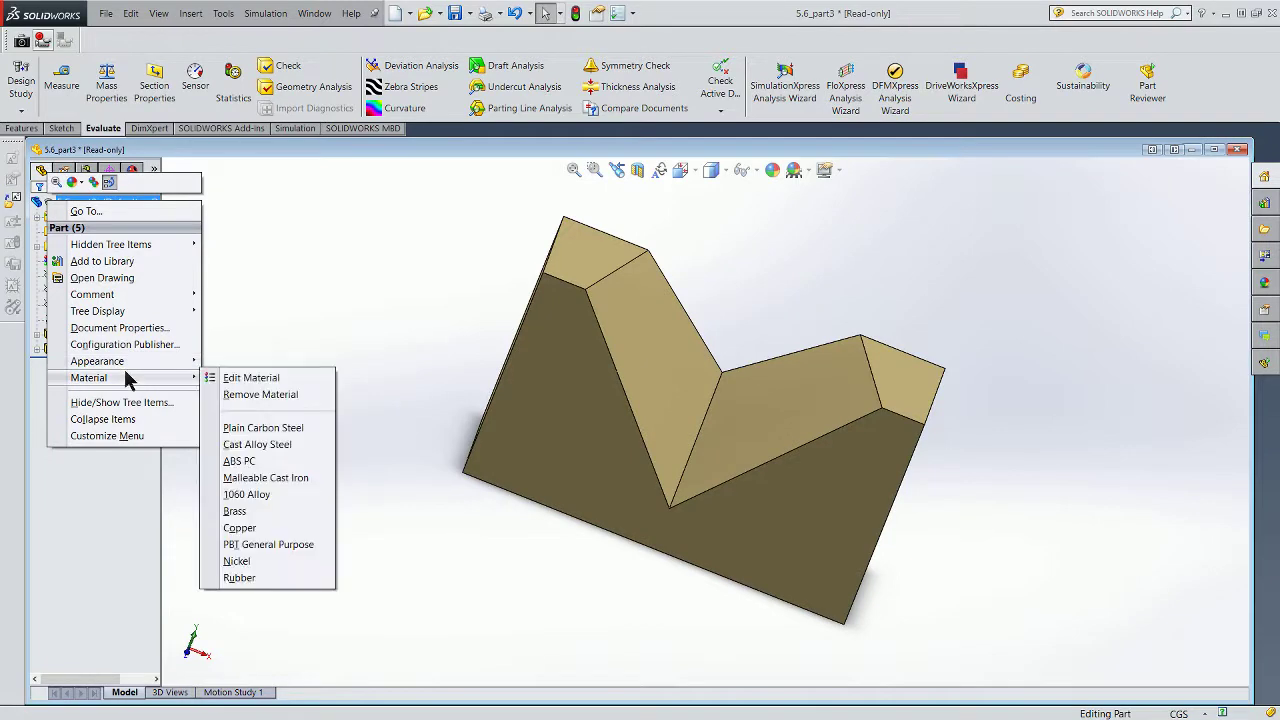
left_click(287, 380)
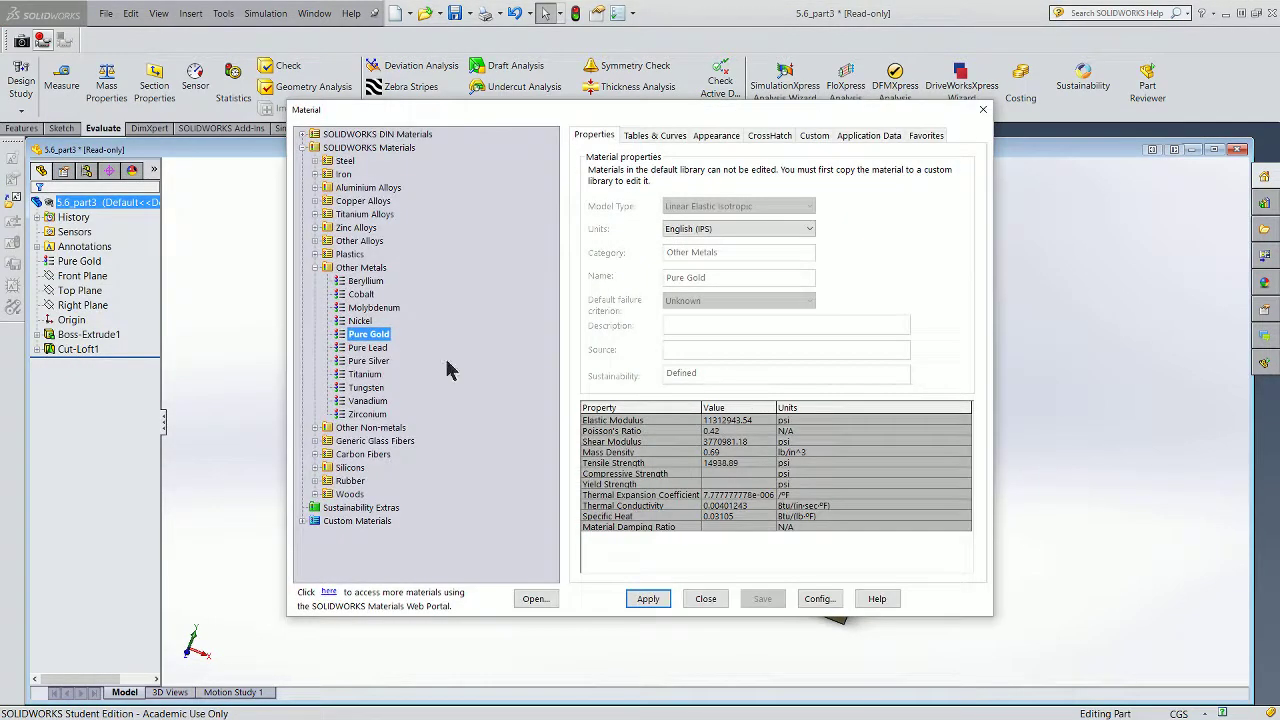
Apply Nylon 6/10 from Plastics to the V-block and close the material editor.
left_click(342, 268)
left_click(340, 254)
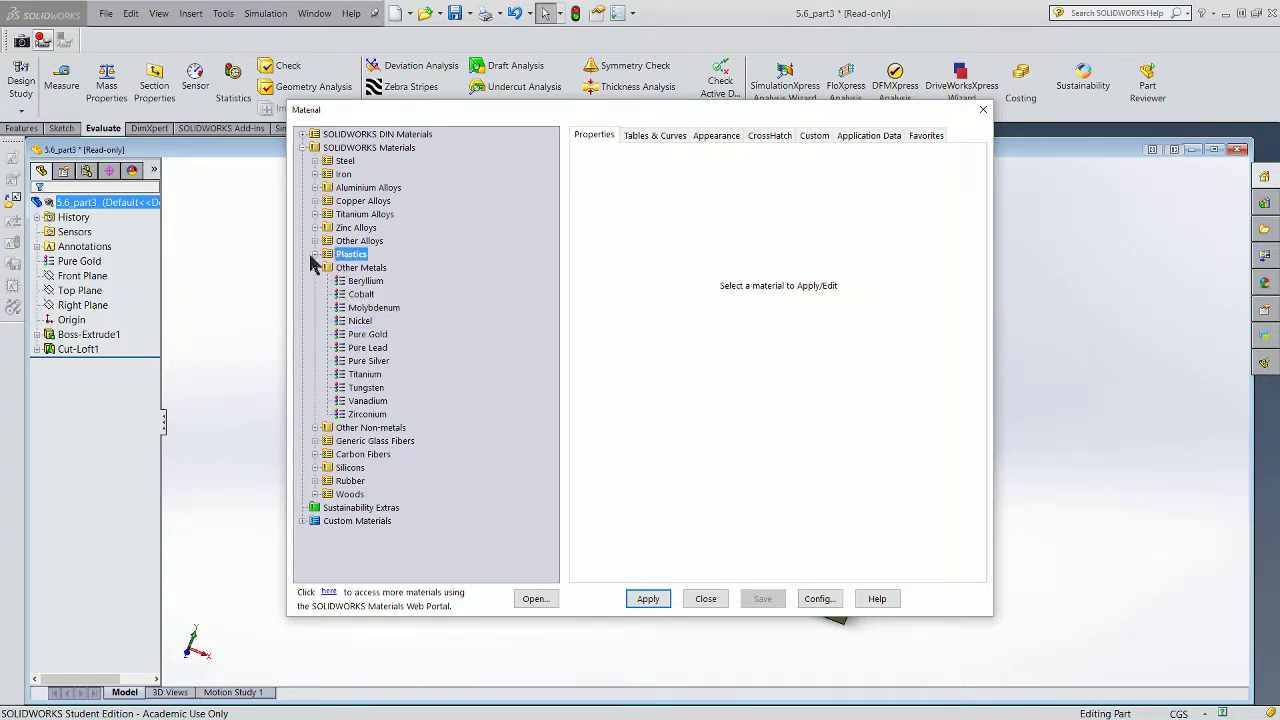
left_click(315, 254)
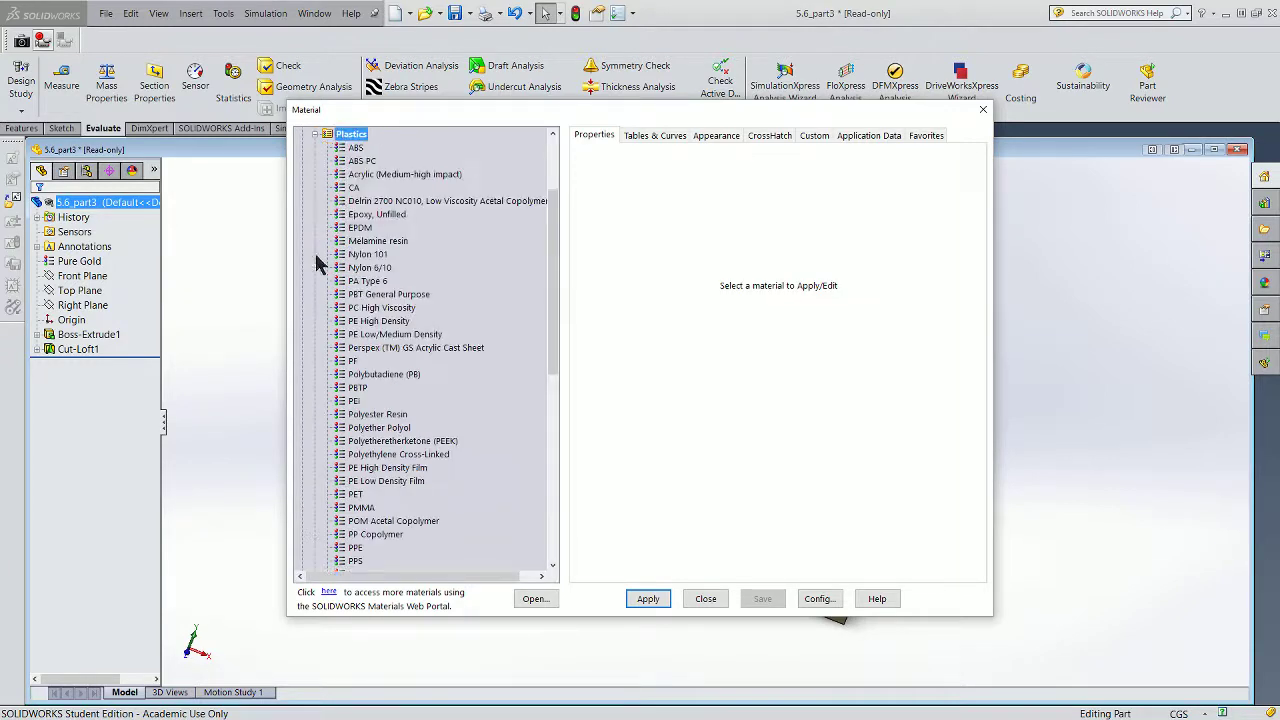
left_click(366, 268)
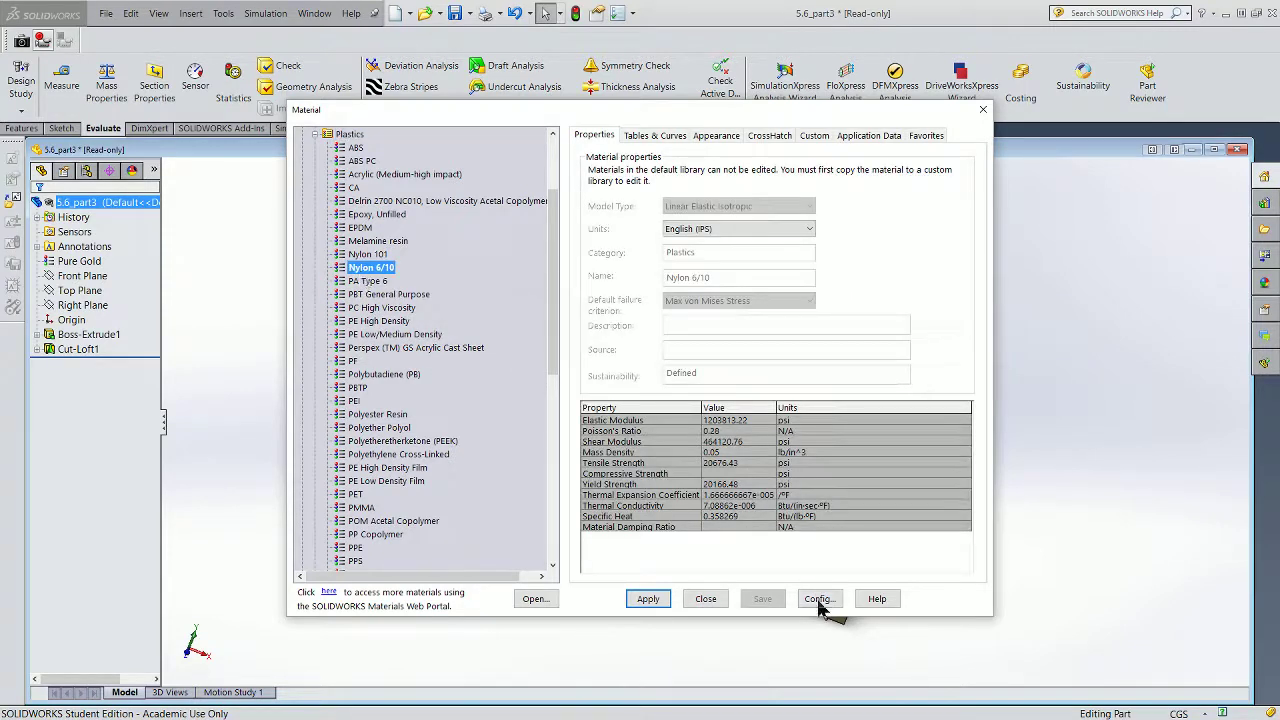
left_click(655, 600)
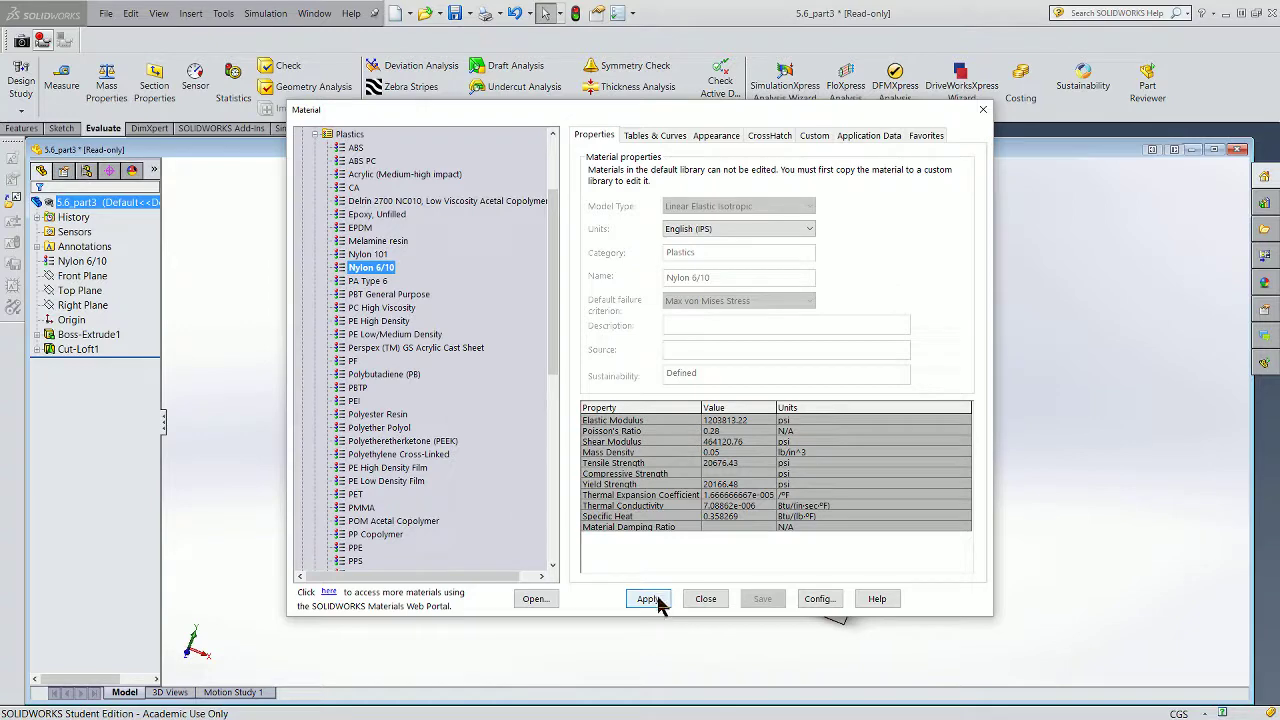
left_click(983, 115)
middle_click_drag(940, 457, 897, 409)
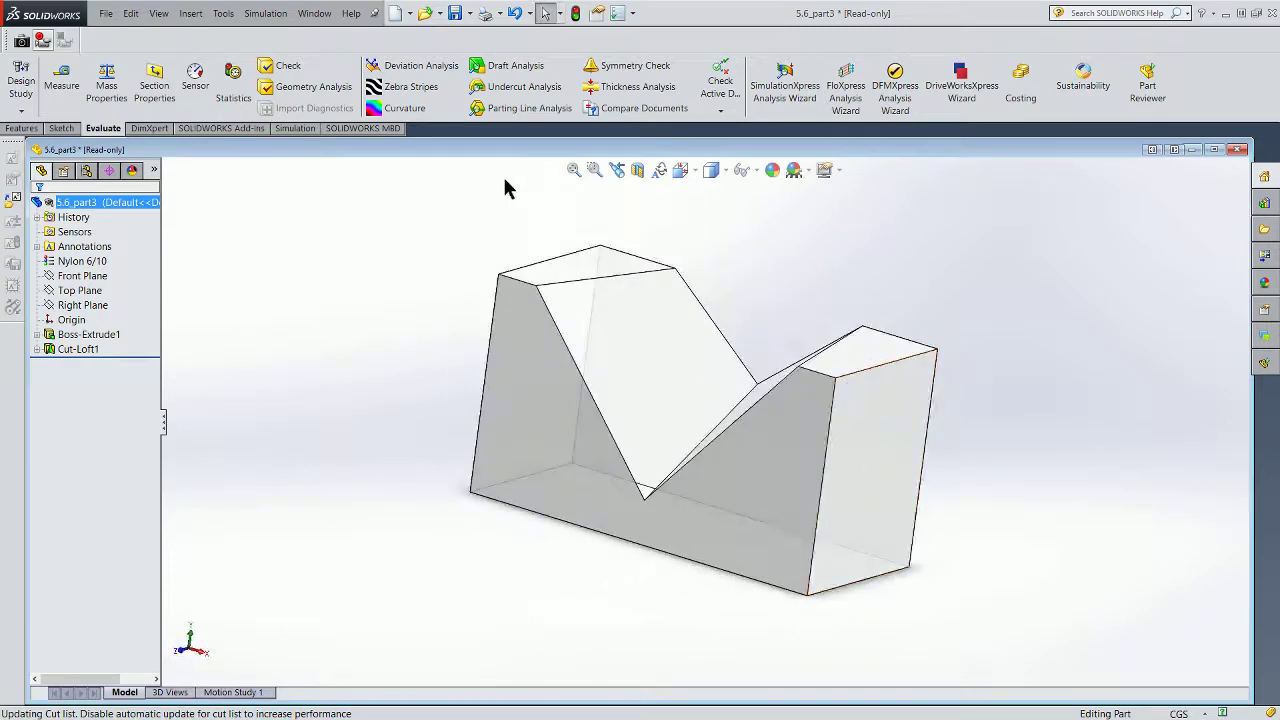
left_click(106, 85)
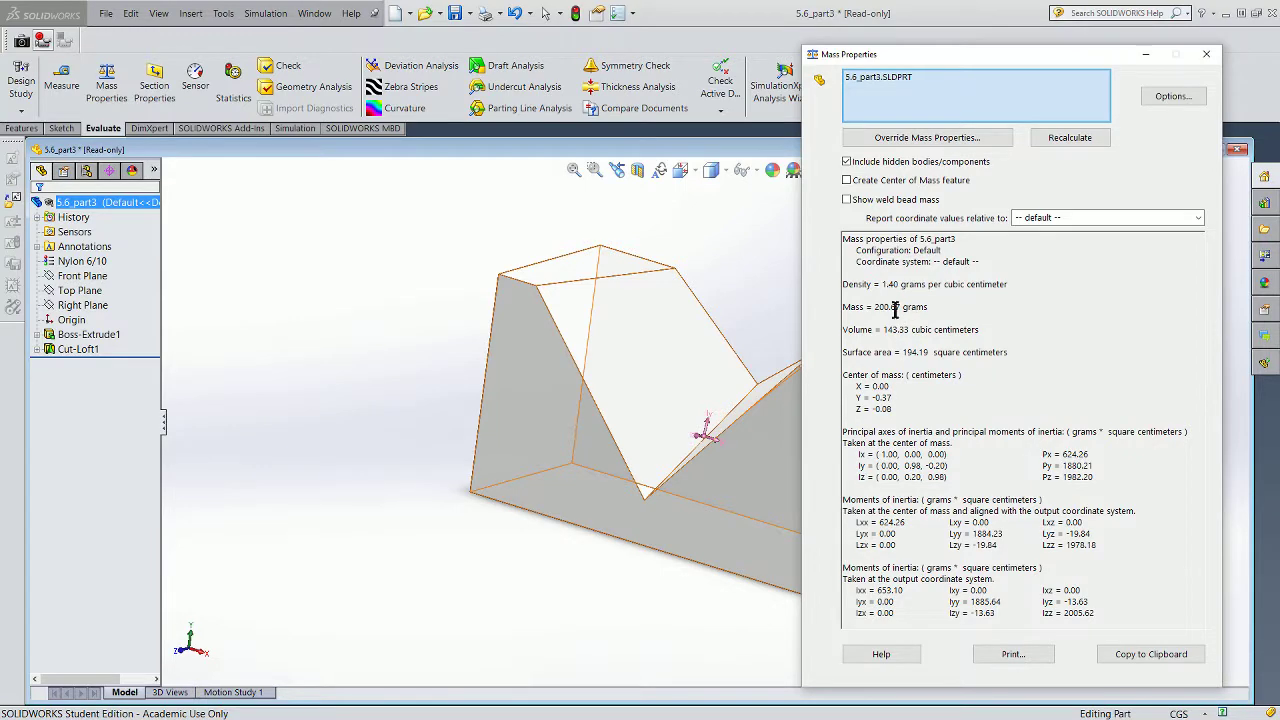
left_click(1206, 54)
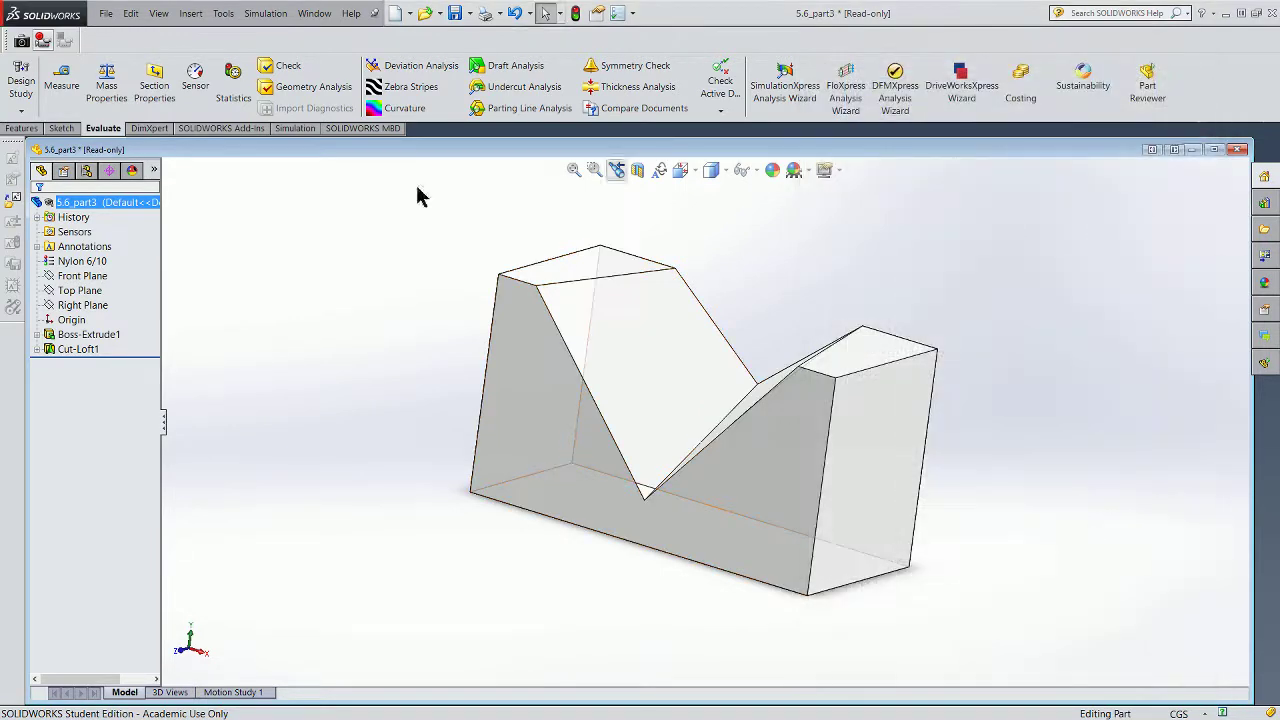
Reapply Pure Gold from Other Metals to the part and rerun Mass Properties.
right_click(83, 205)
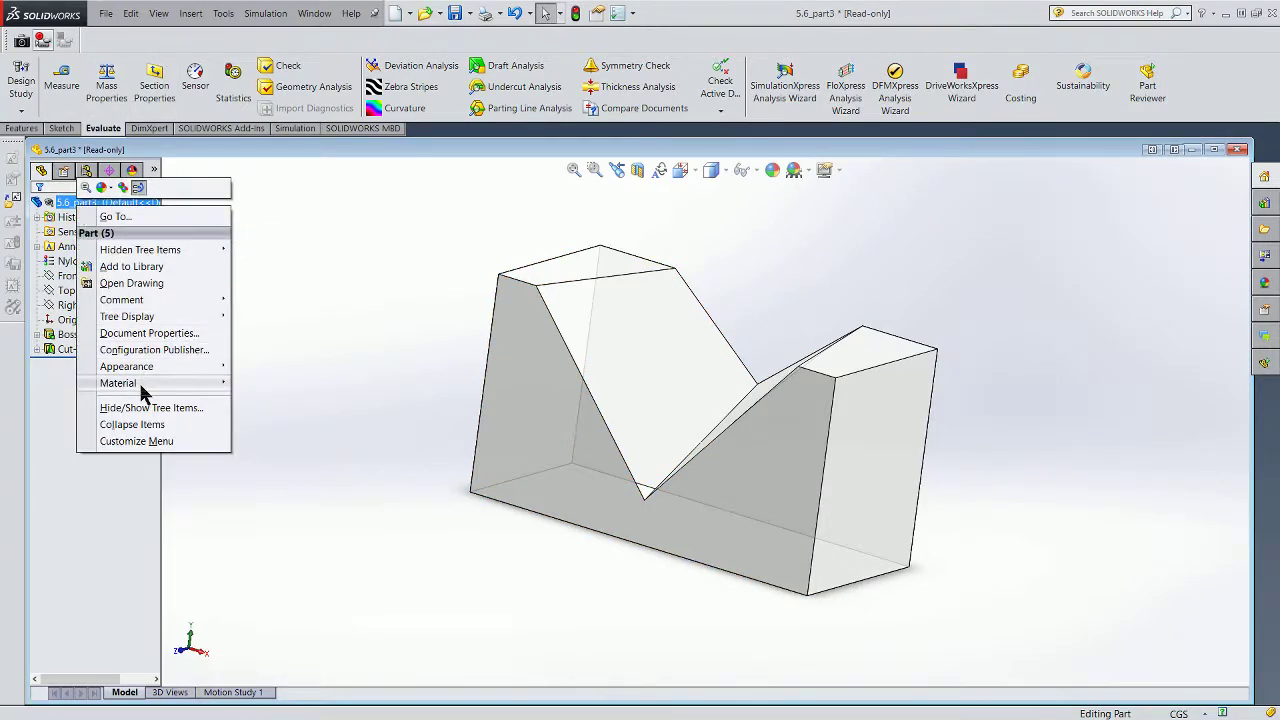
mouse_move(186, 385)
left_click(318, 381)
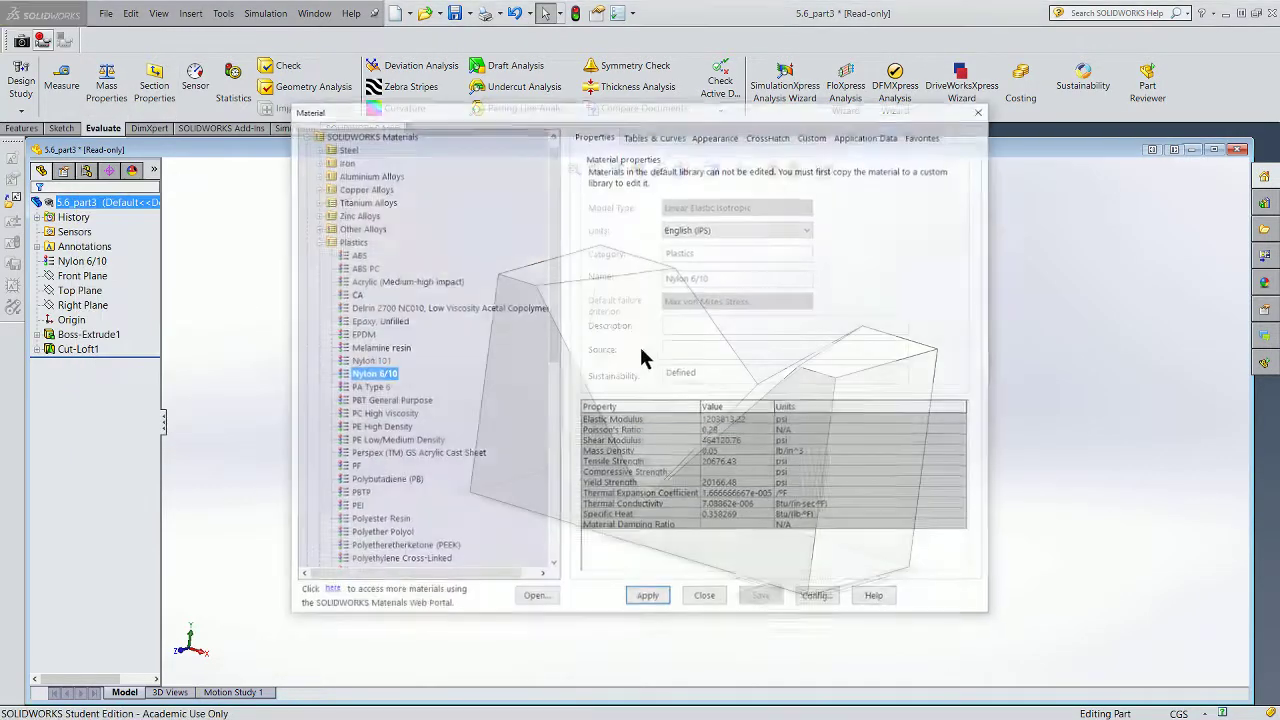
left_click(315, 241)
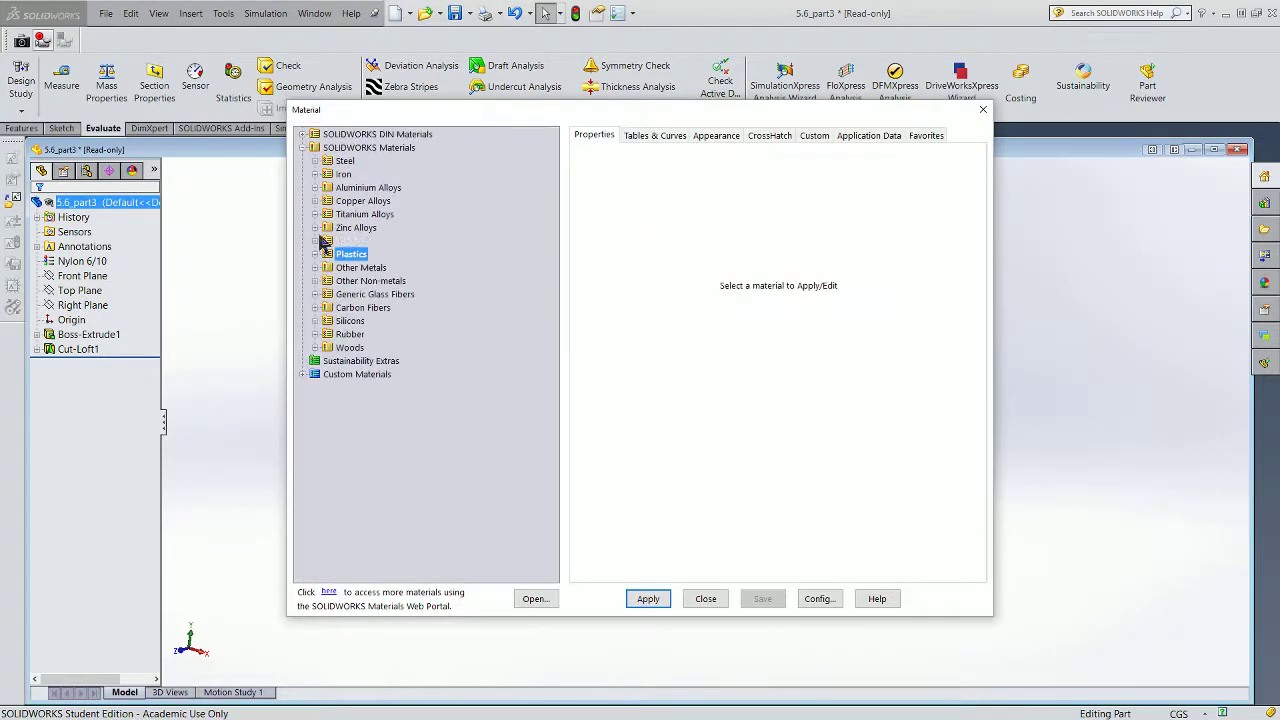
left_click(315, 267)
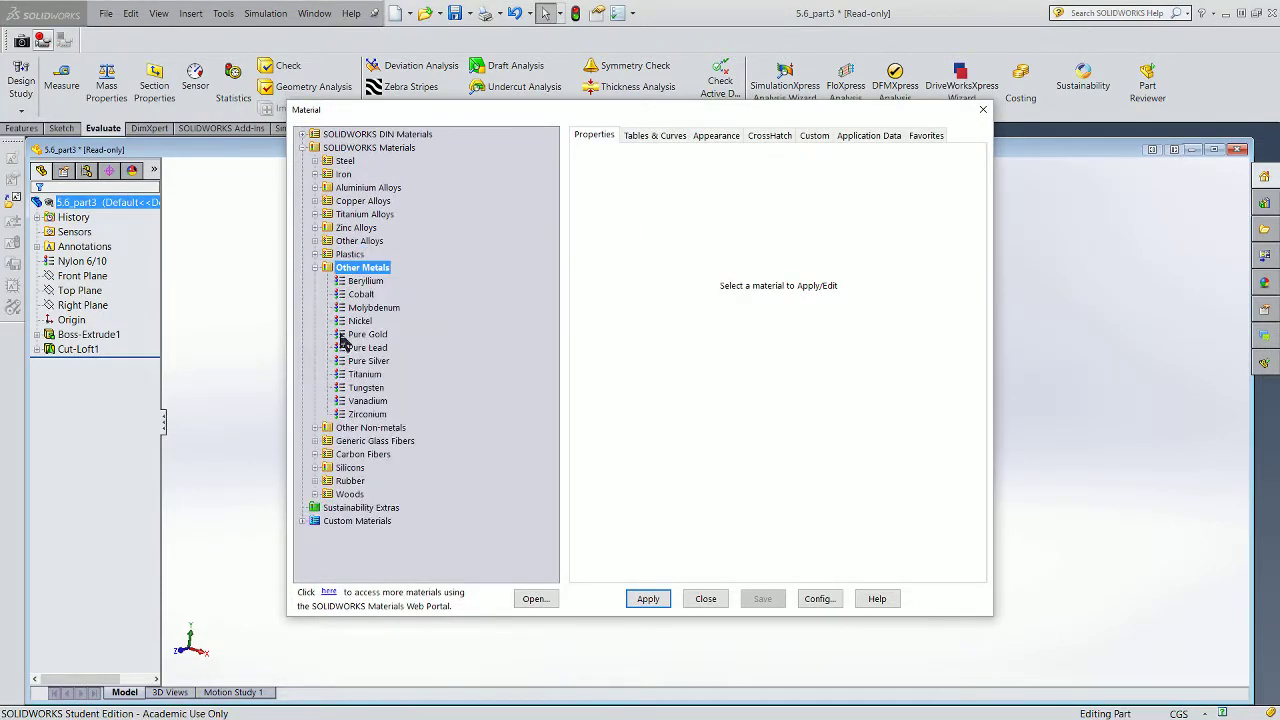
left_click(366, 334)
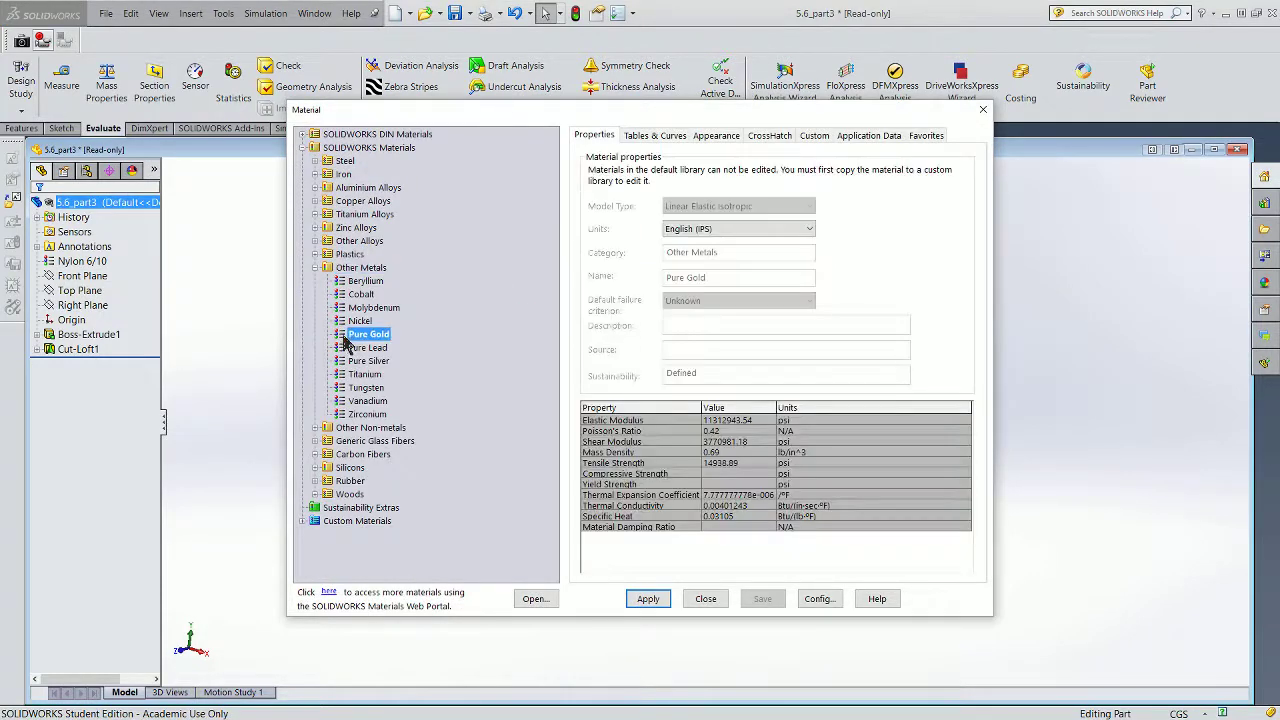
left_click(655, 605)
left_click(706, 599)
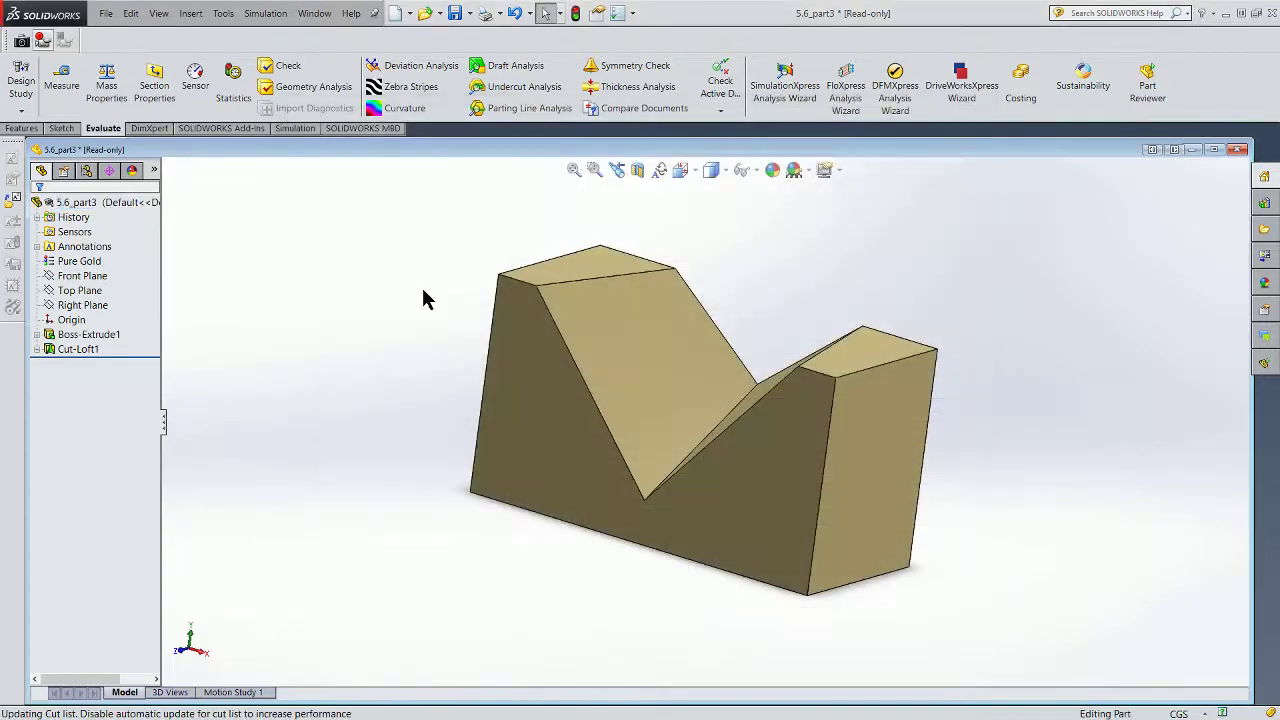
left_click(108, 92)
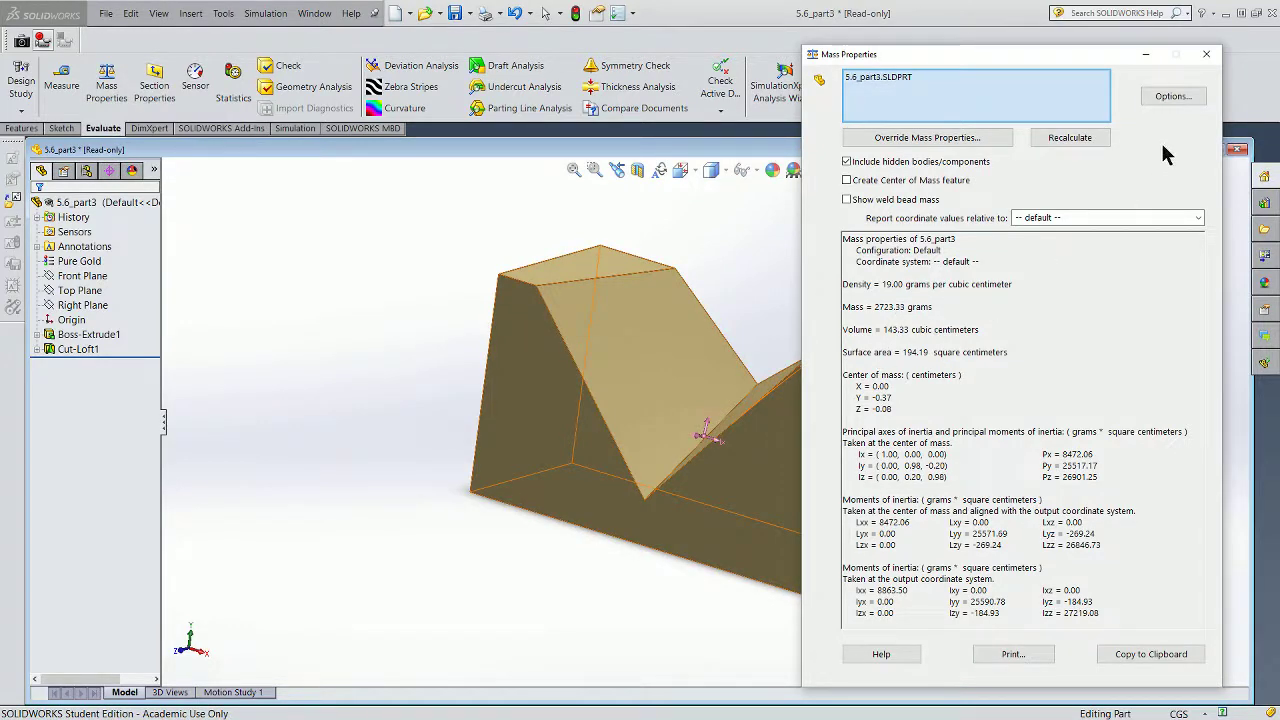
Close the 2723.33 g mass report and maximize the part window.
left_click(1208, 57)
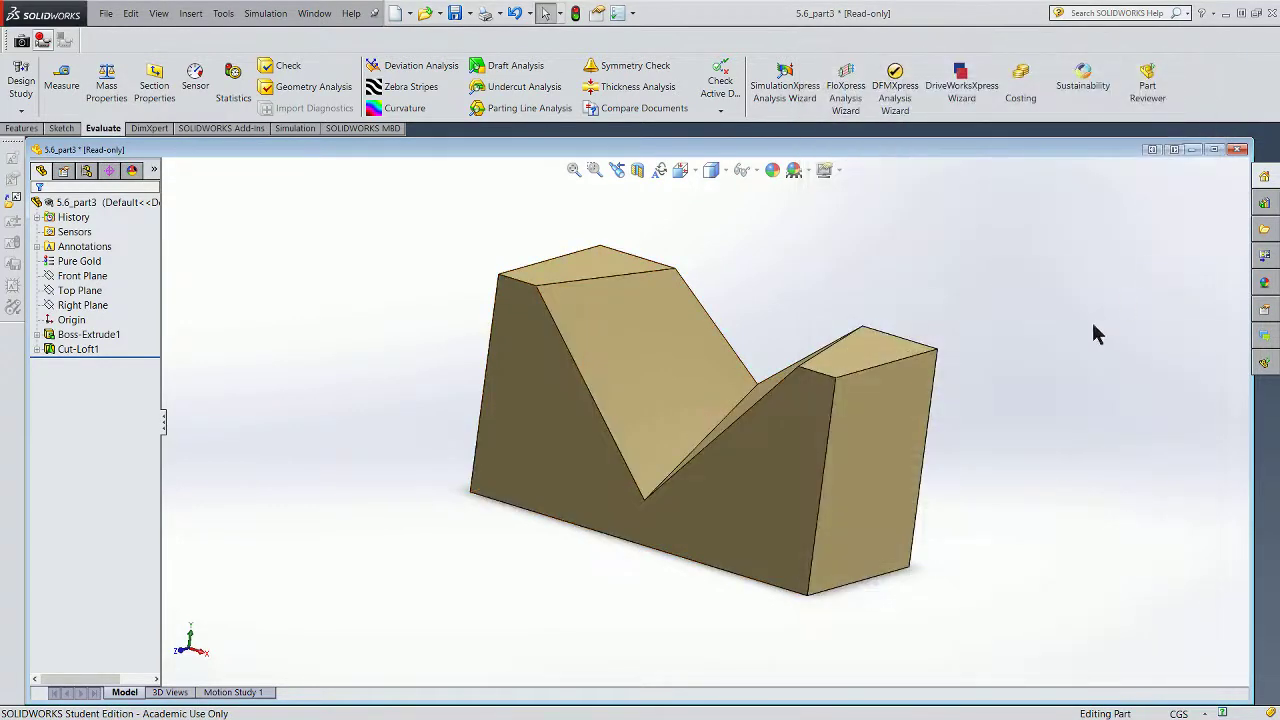
left_click(1213, 149)
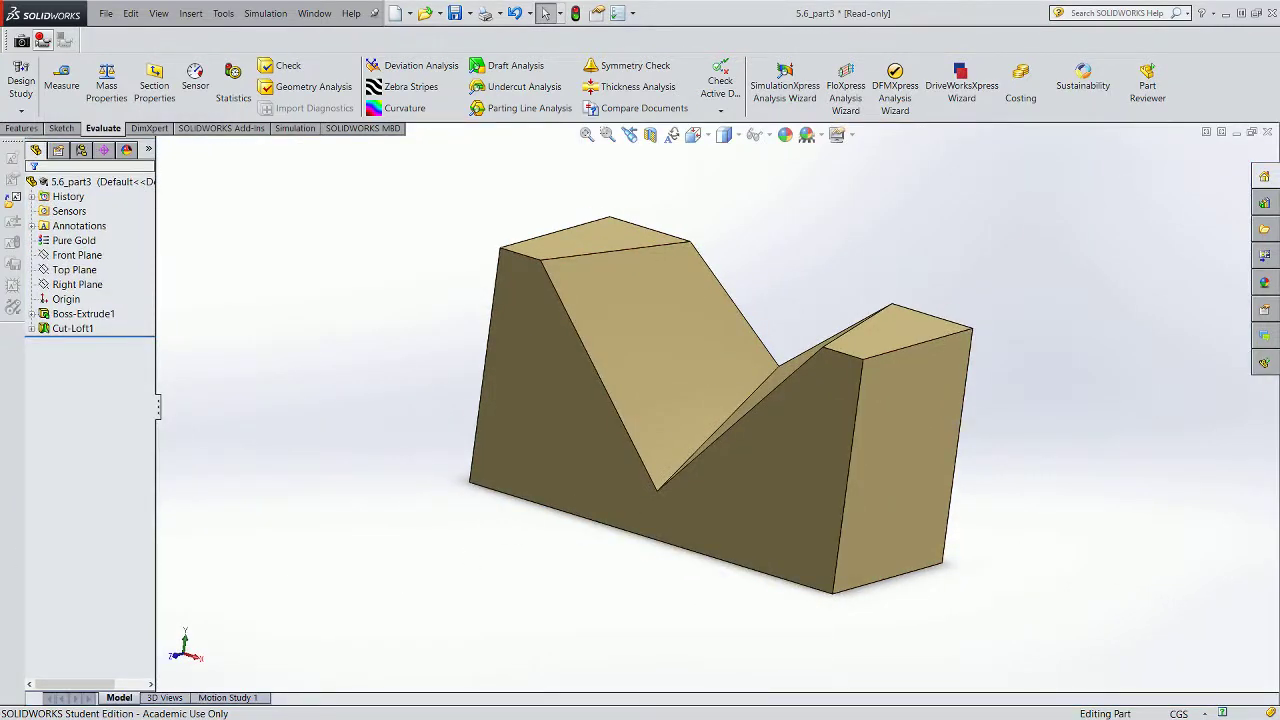